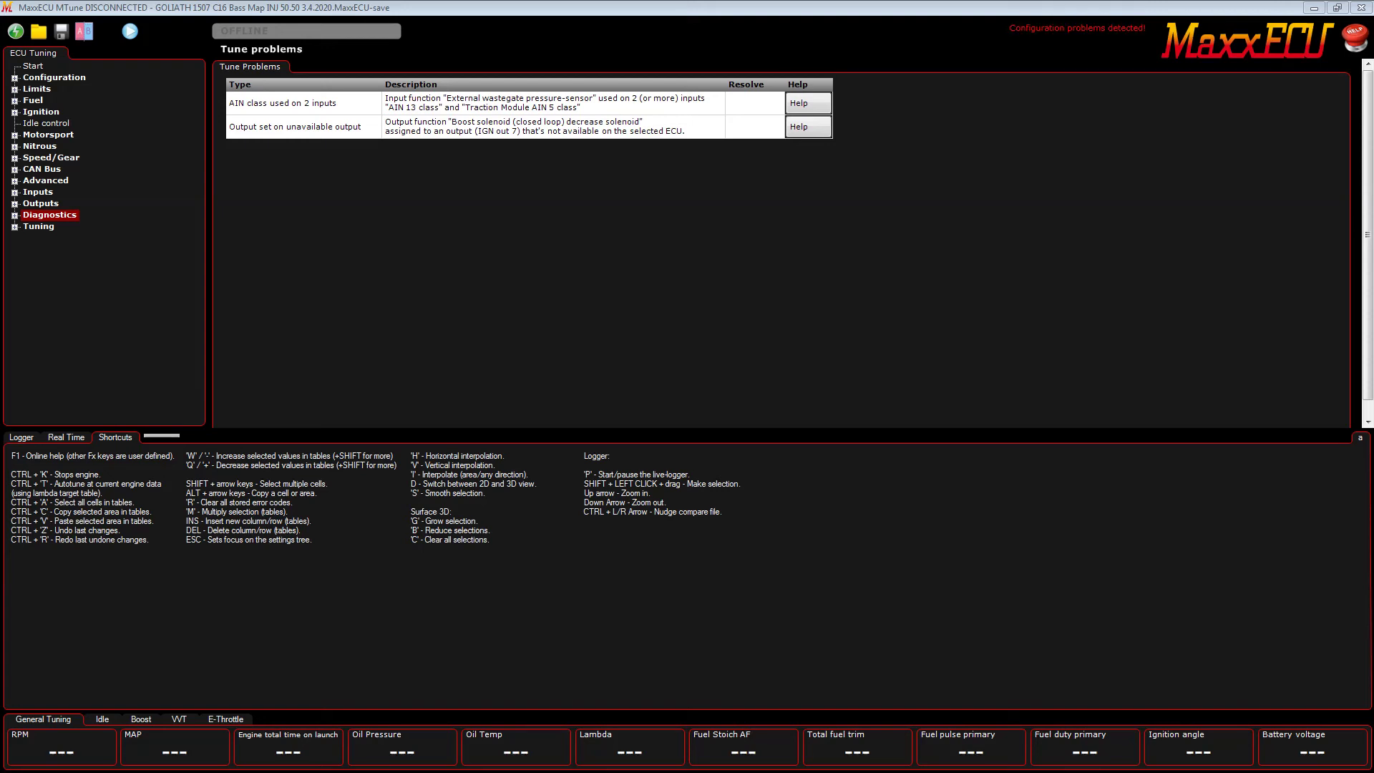
Examine the detected tune problems and read the help pages on duplicate AIN classes and unavailable outputs
left_click(1077, 29)
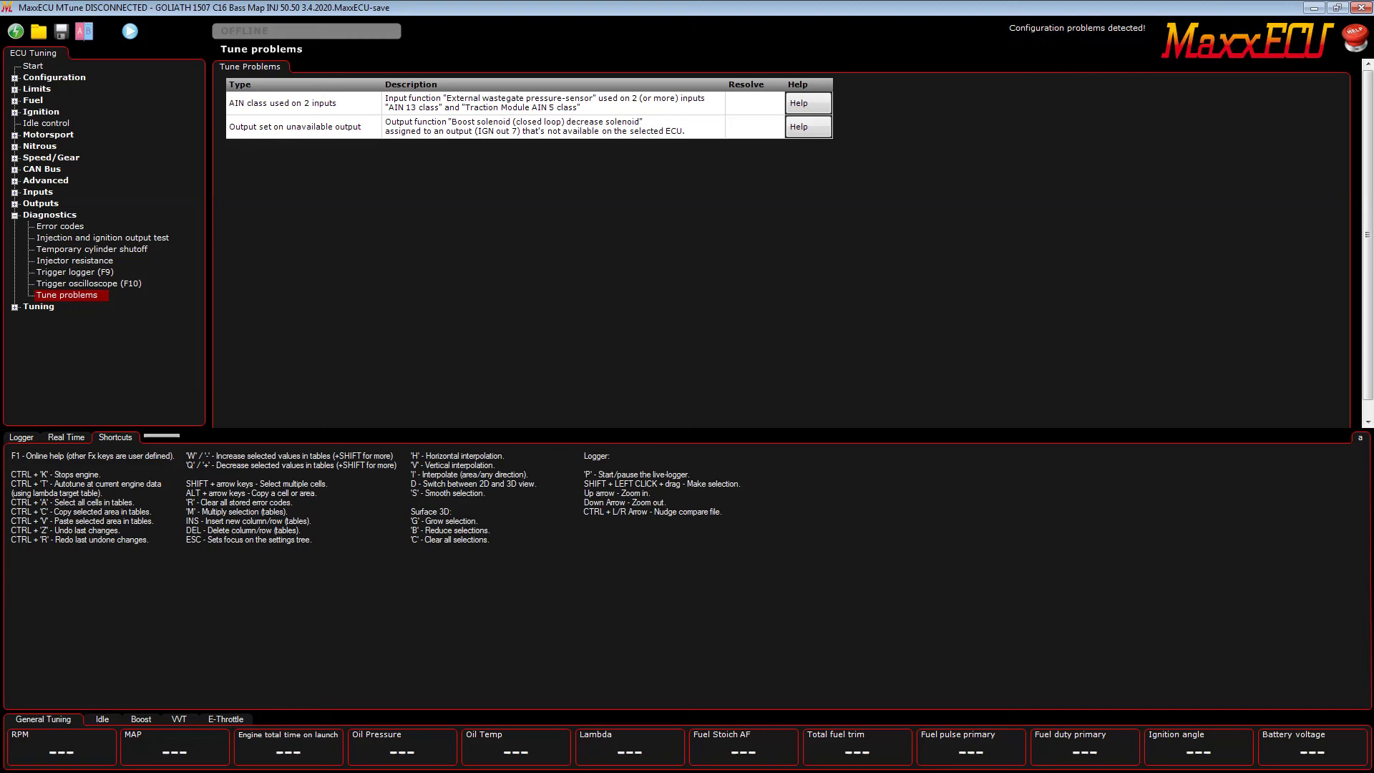
left_click(808, 103)
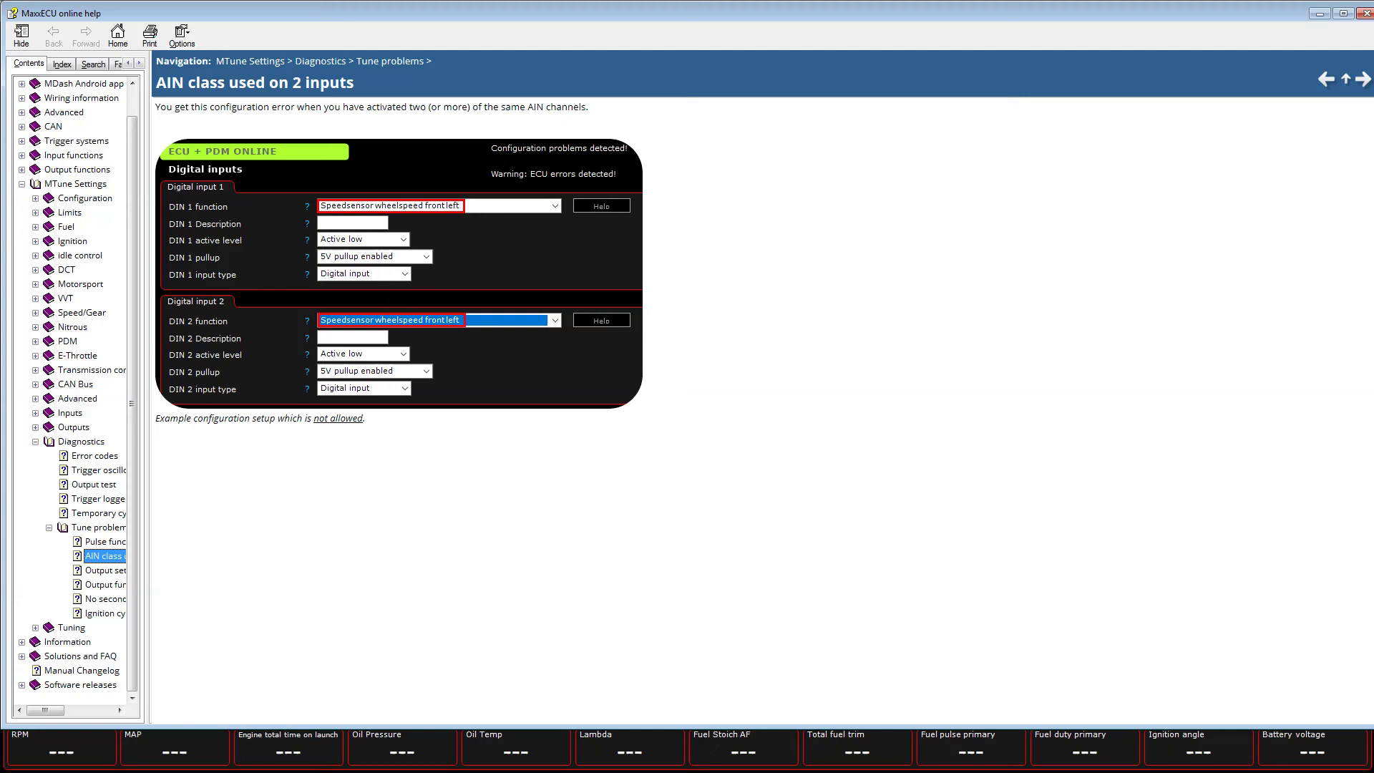
left_click(1366, 13)
left_click(807, 120)
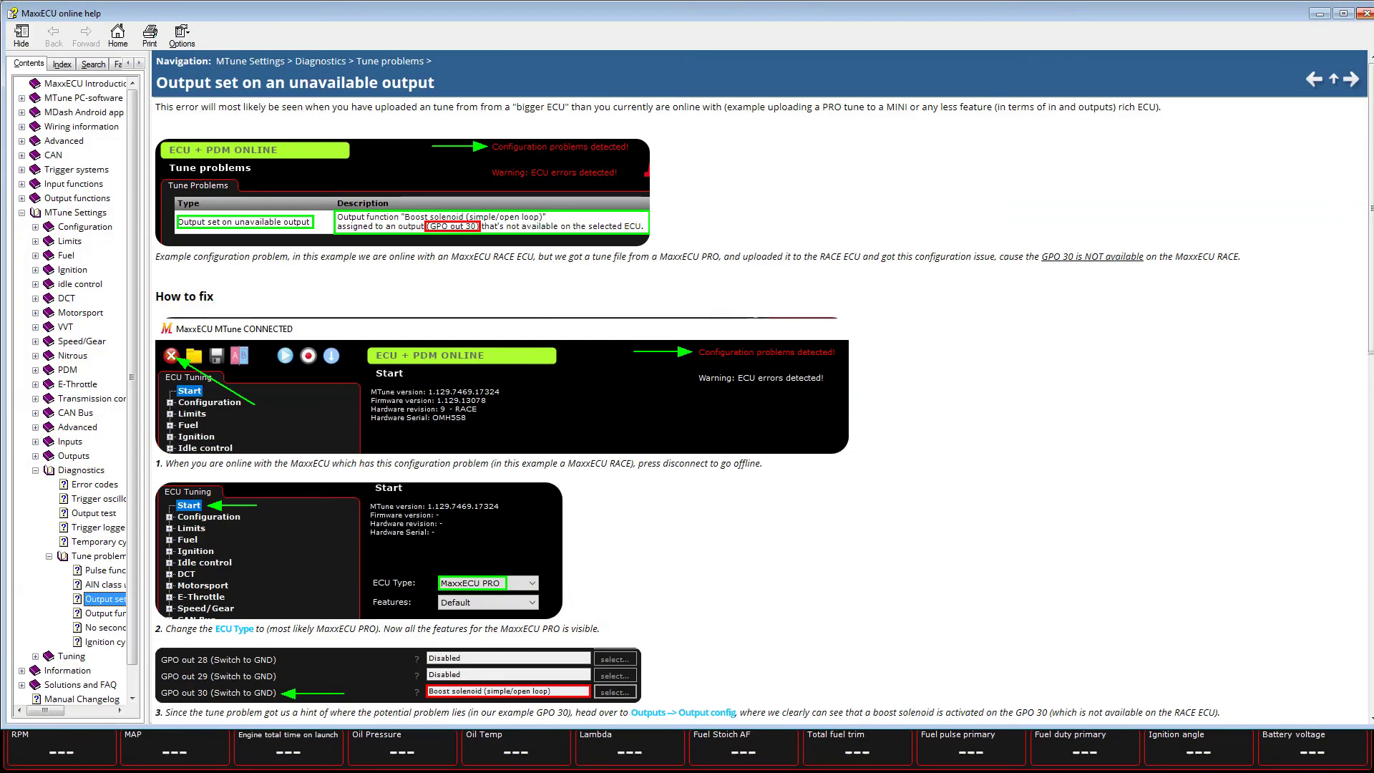
key("alt+F4")
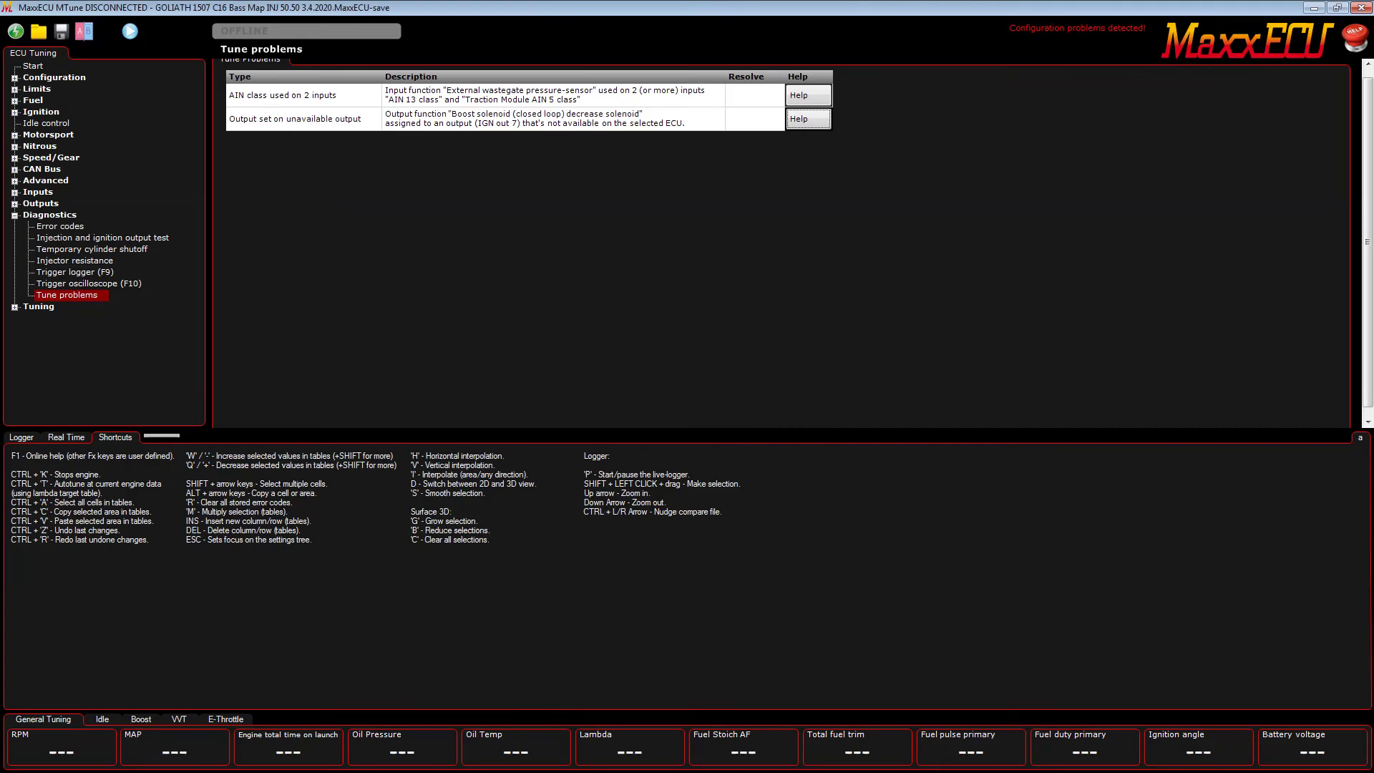
left_click(15, 216)
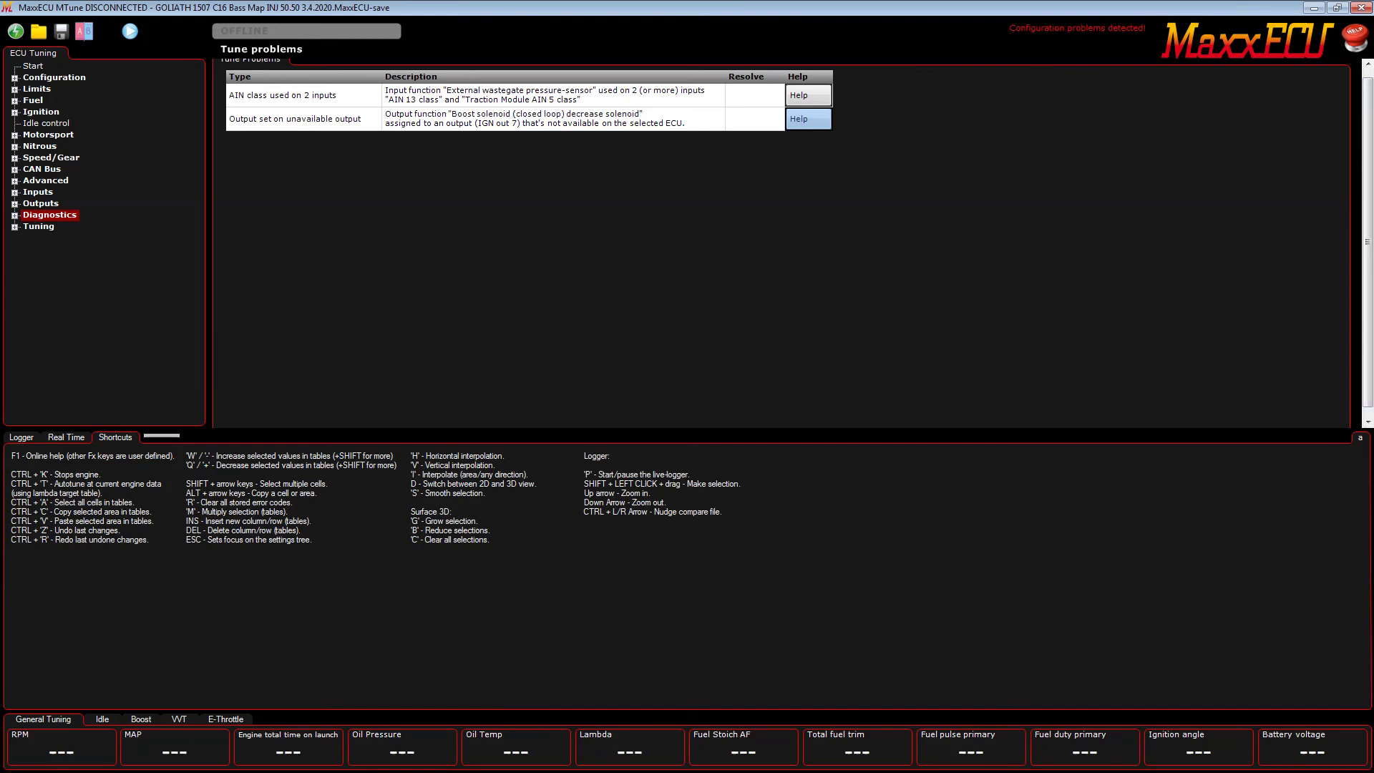
left_click_drag(1368, 242, 1367, 234)
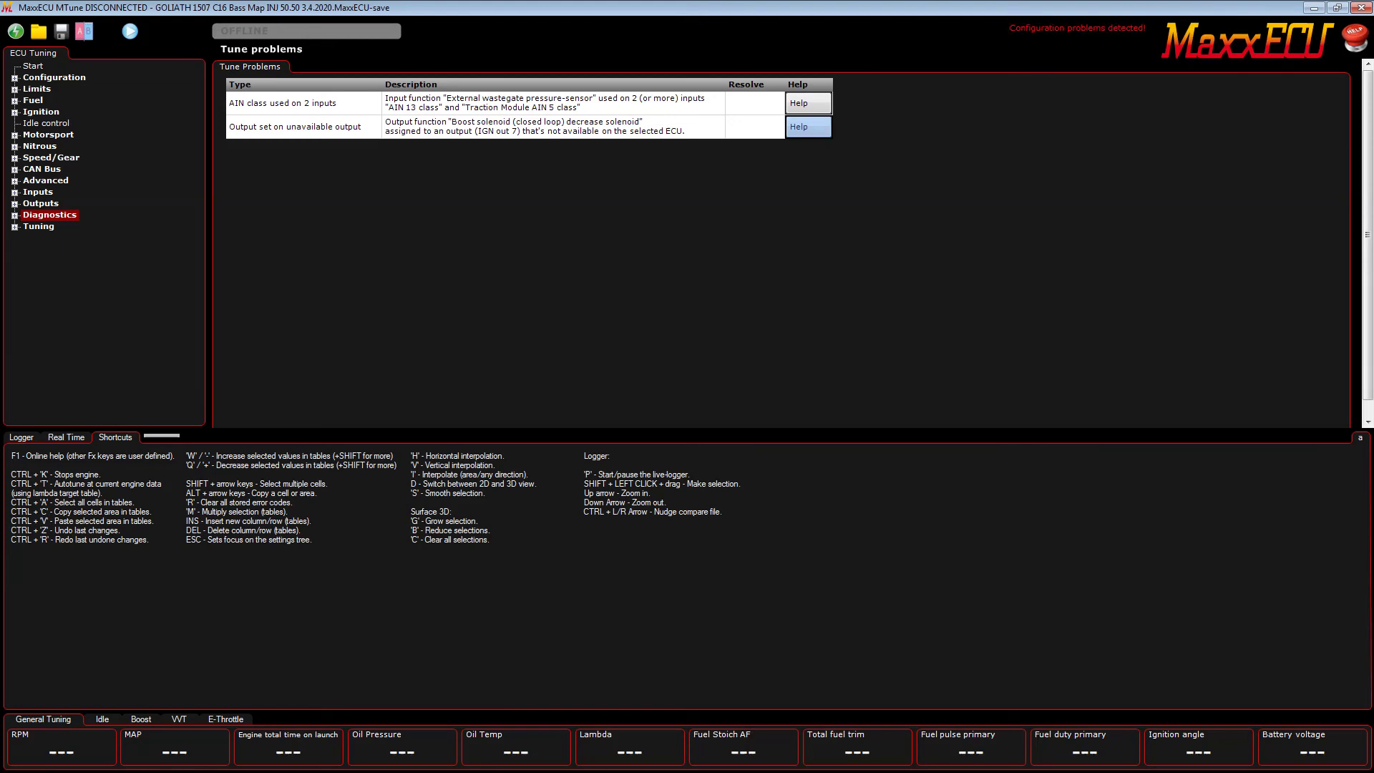
Set the ECU type to MaxxECU PRO on the start page
left_click(14, 78)
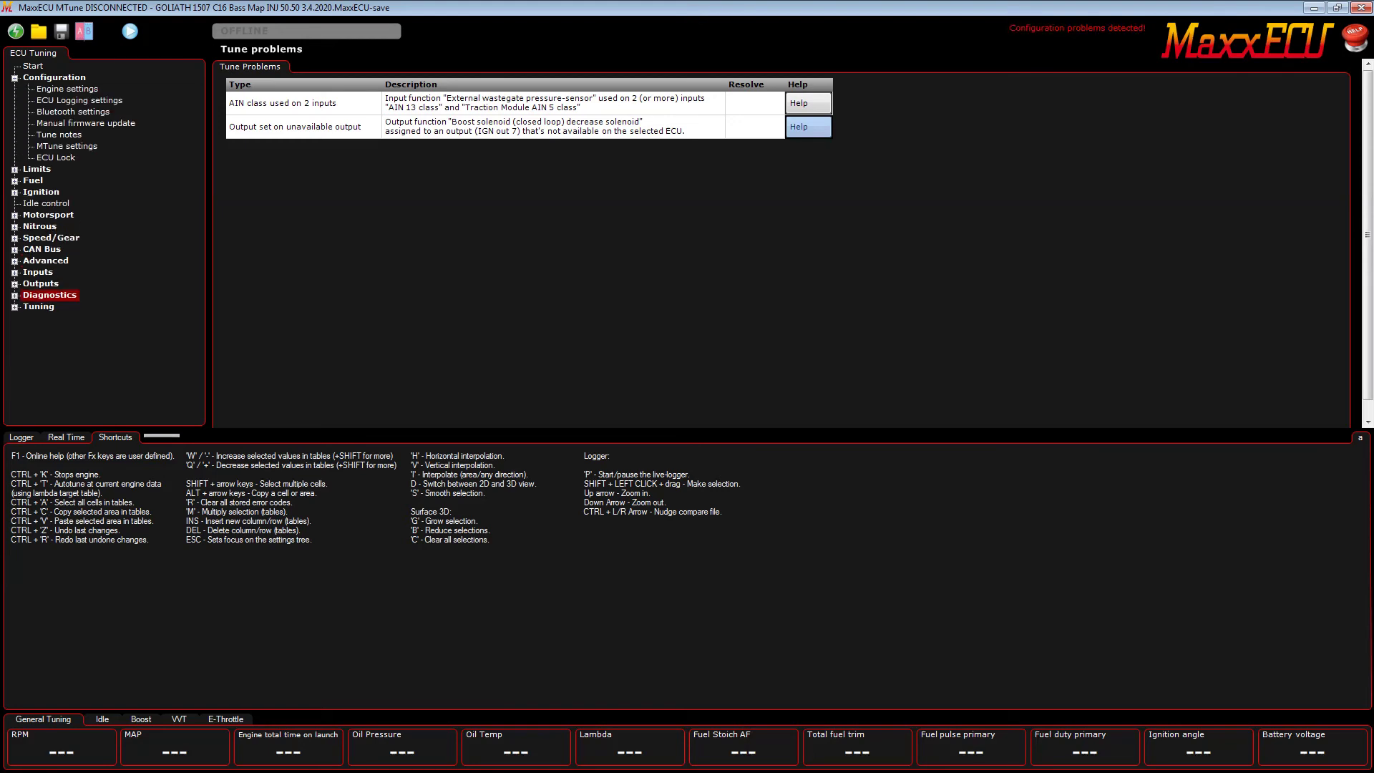
left_click(33, 66)
left_click(343, 144)
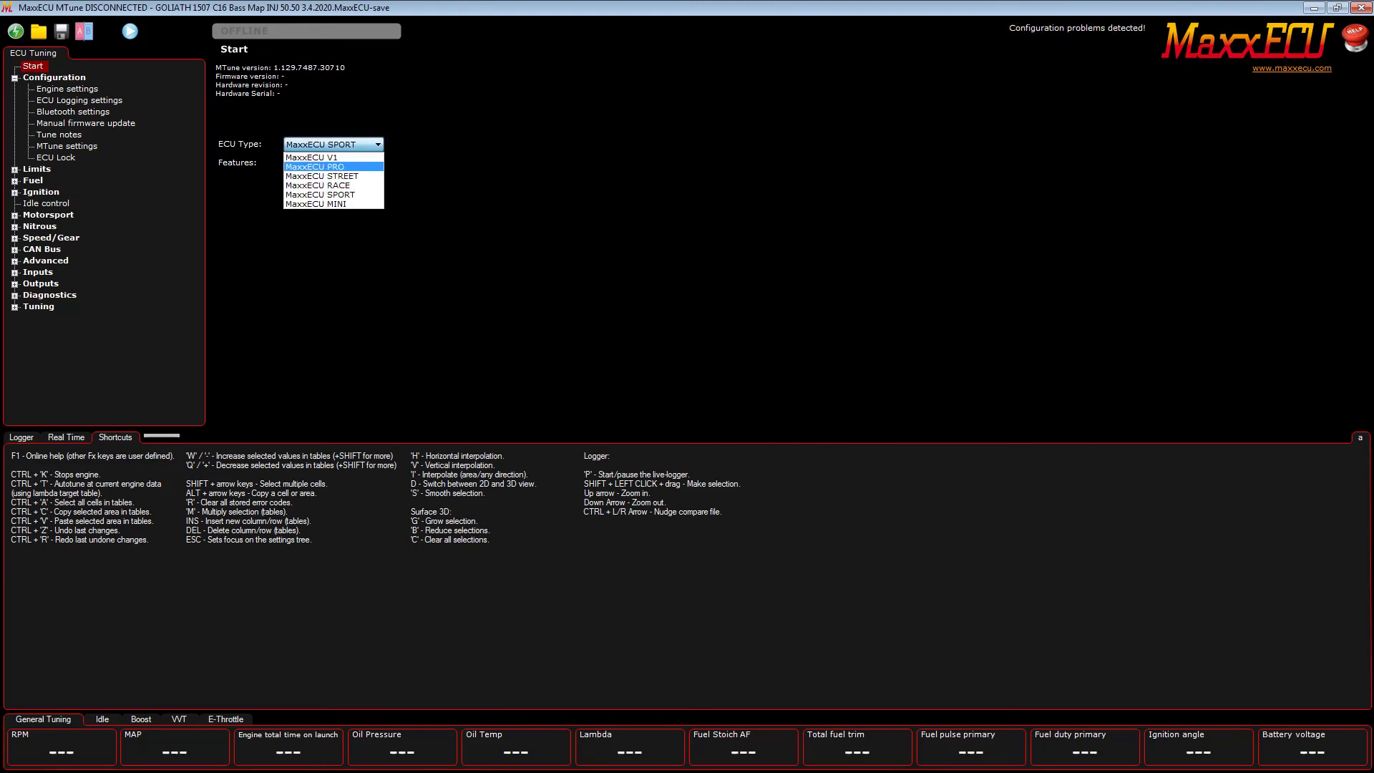
left_click(334, 167)
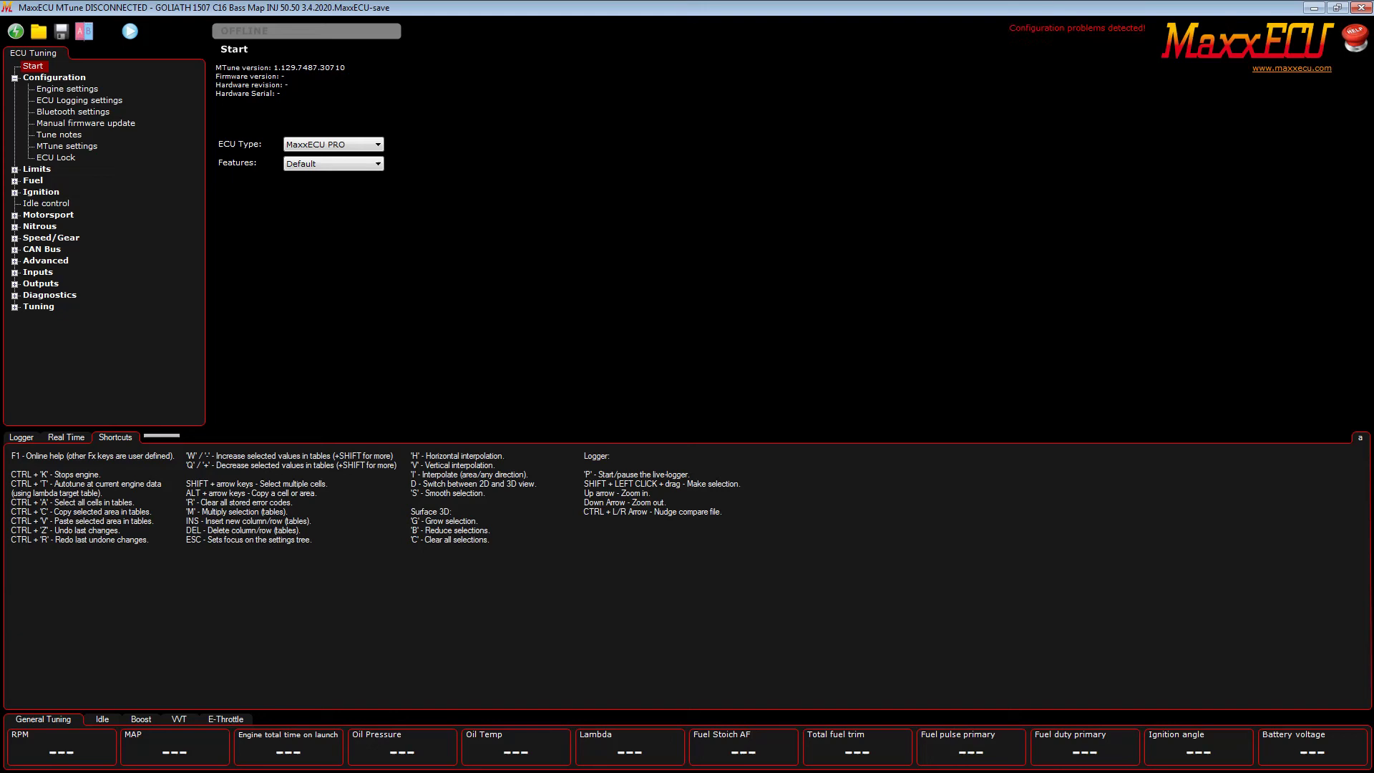
left_click(15, 78)
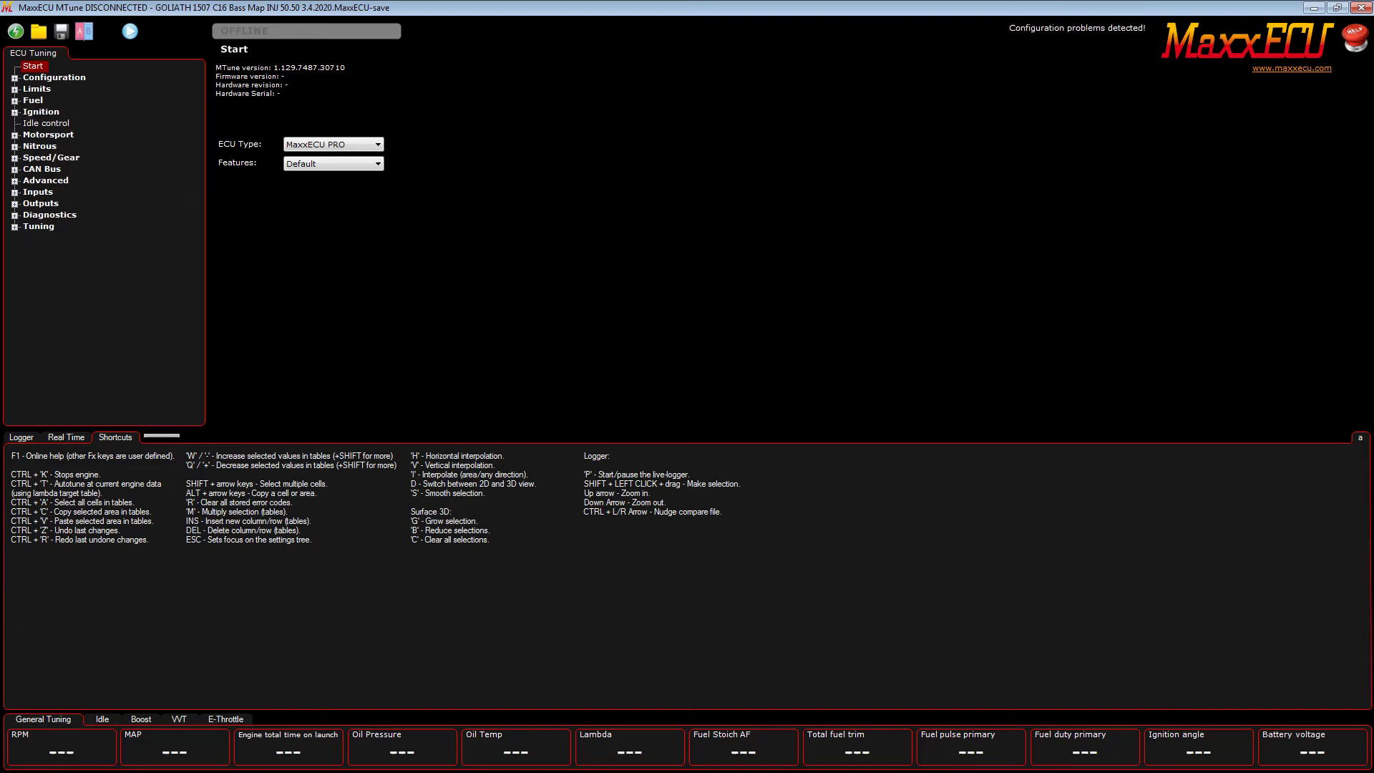
Set the class of User AIN 13 to Not used in the AIN 13-18 inputs
left_click(14, 192)
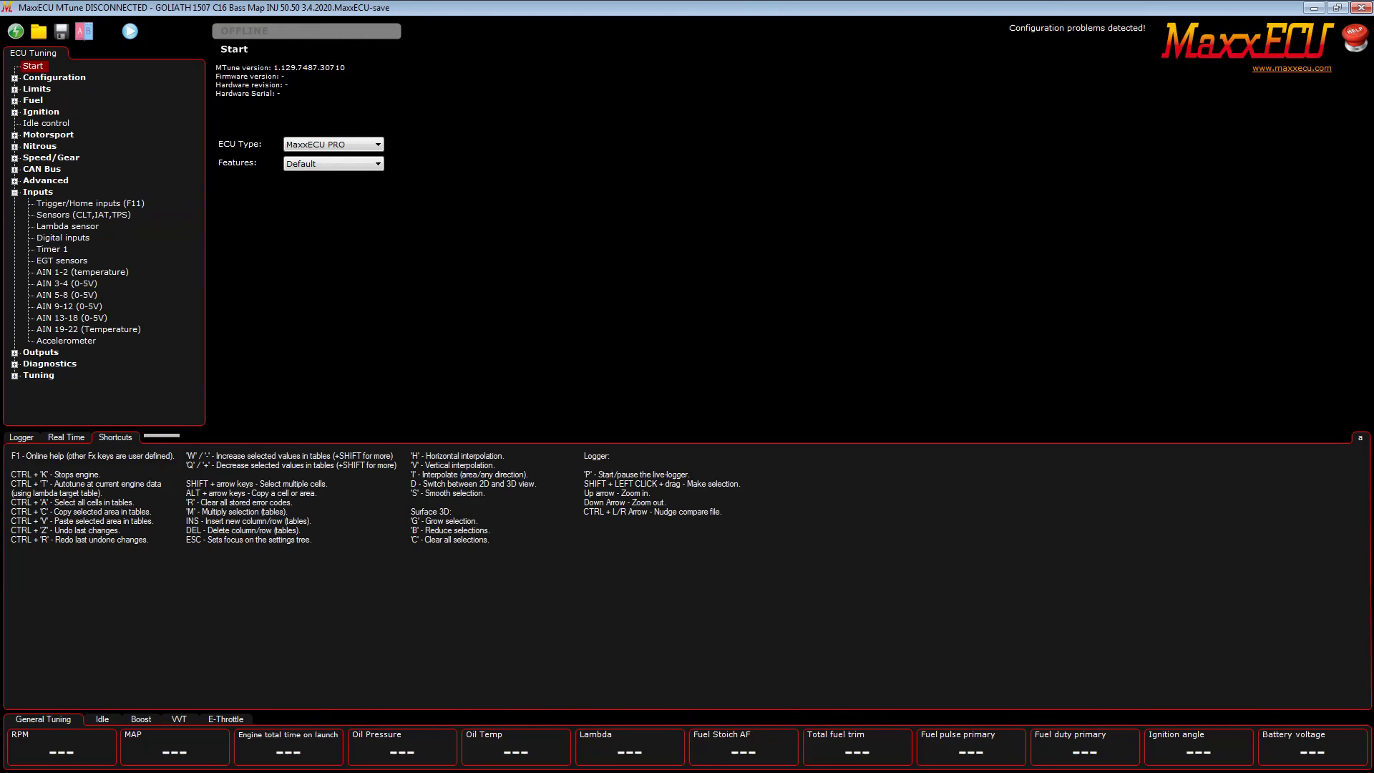
left_click(72, 318)
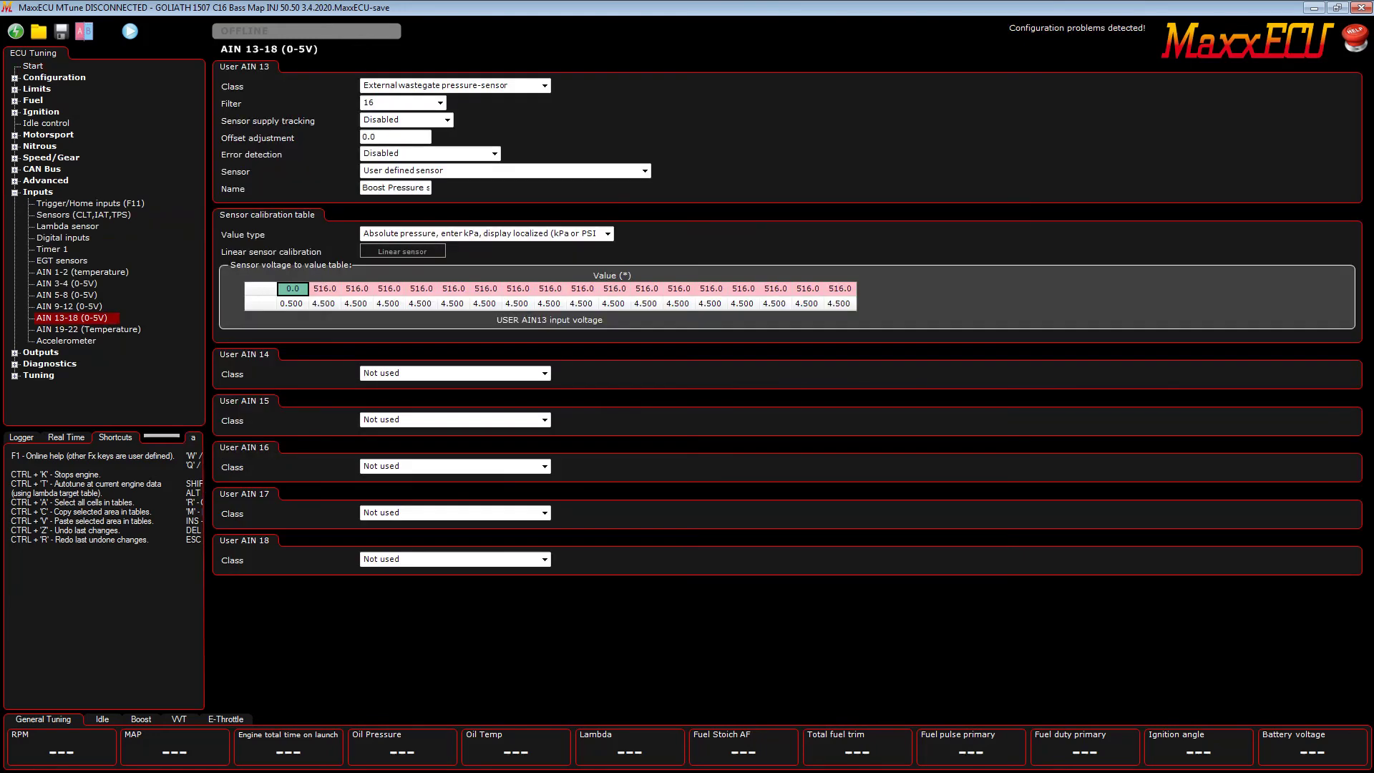
left_click(545, 85)
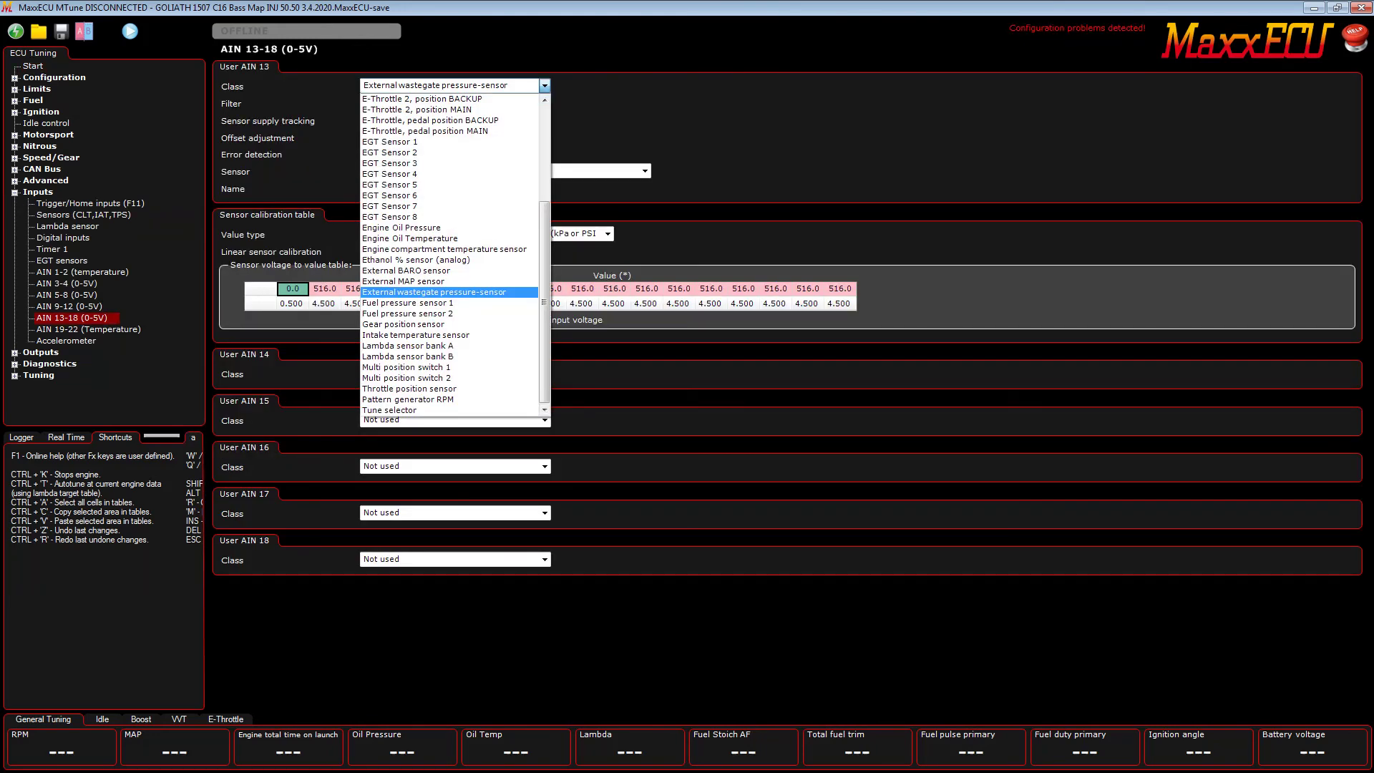
left_click_drag(545, 301, 545, 199)
left_click(444, 99)
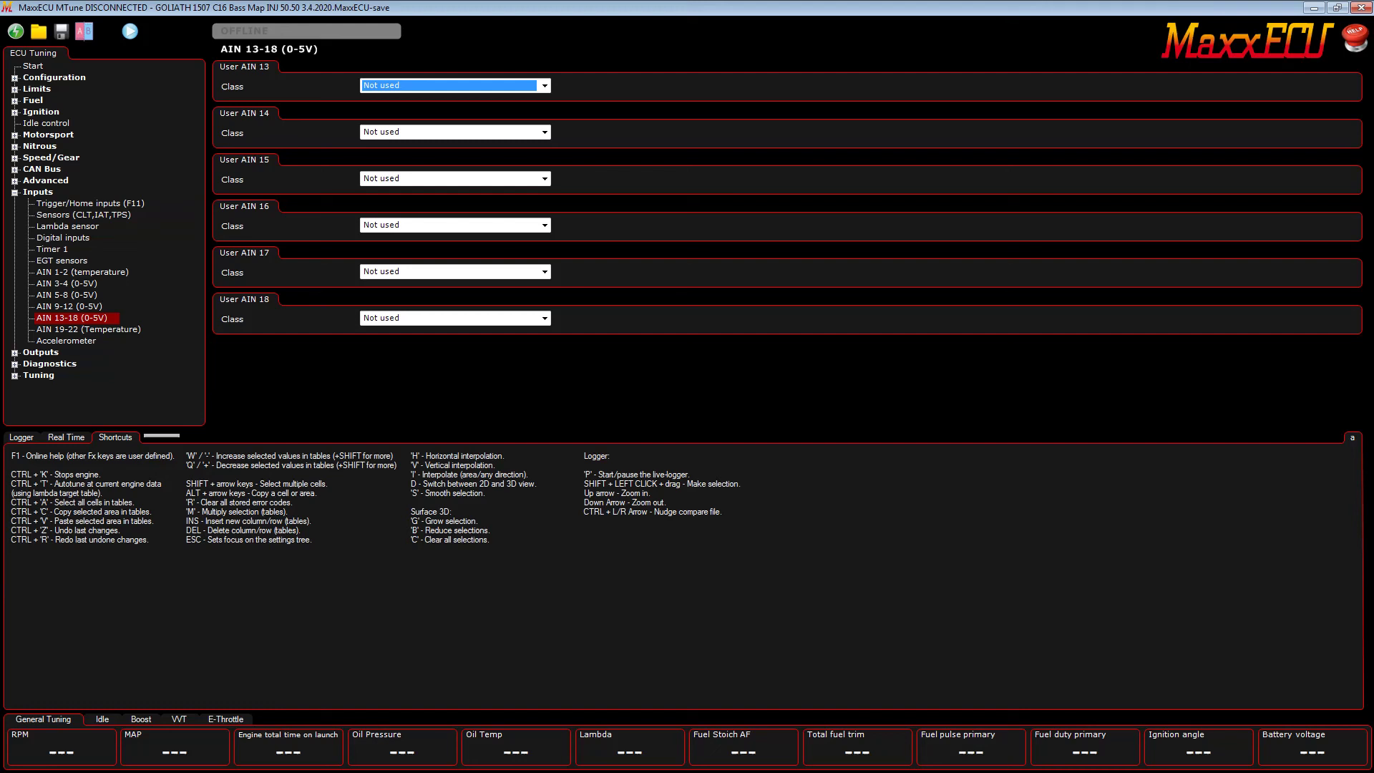
left_click(14, 192)
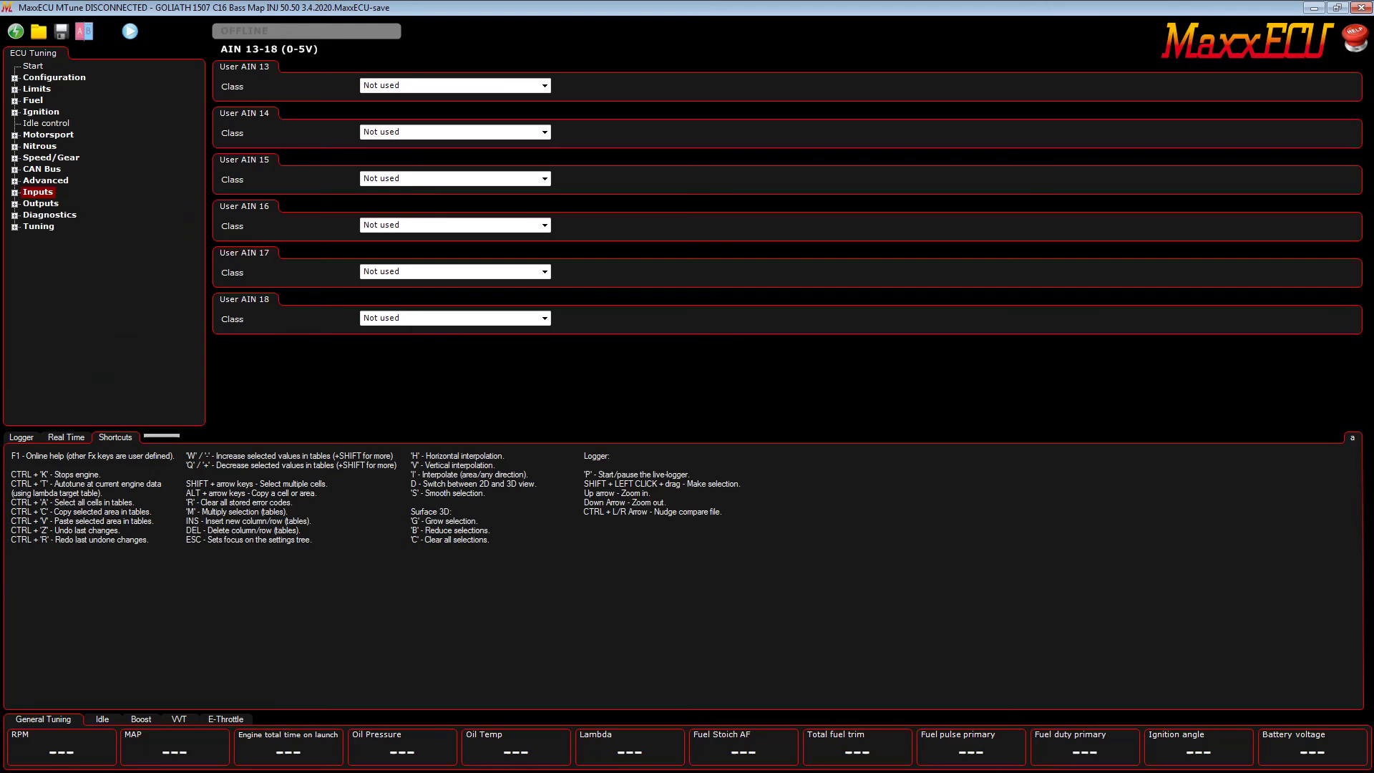
Set the Traction module to Installed in the CAN settings
left_click(15, 78)
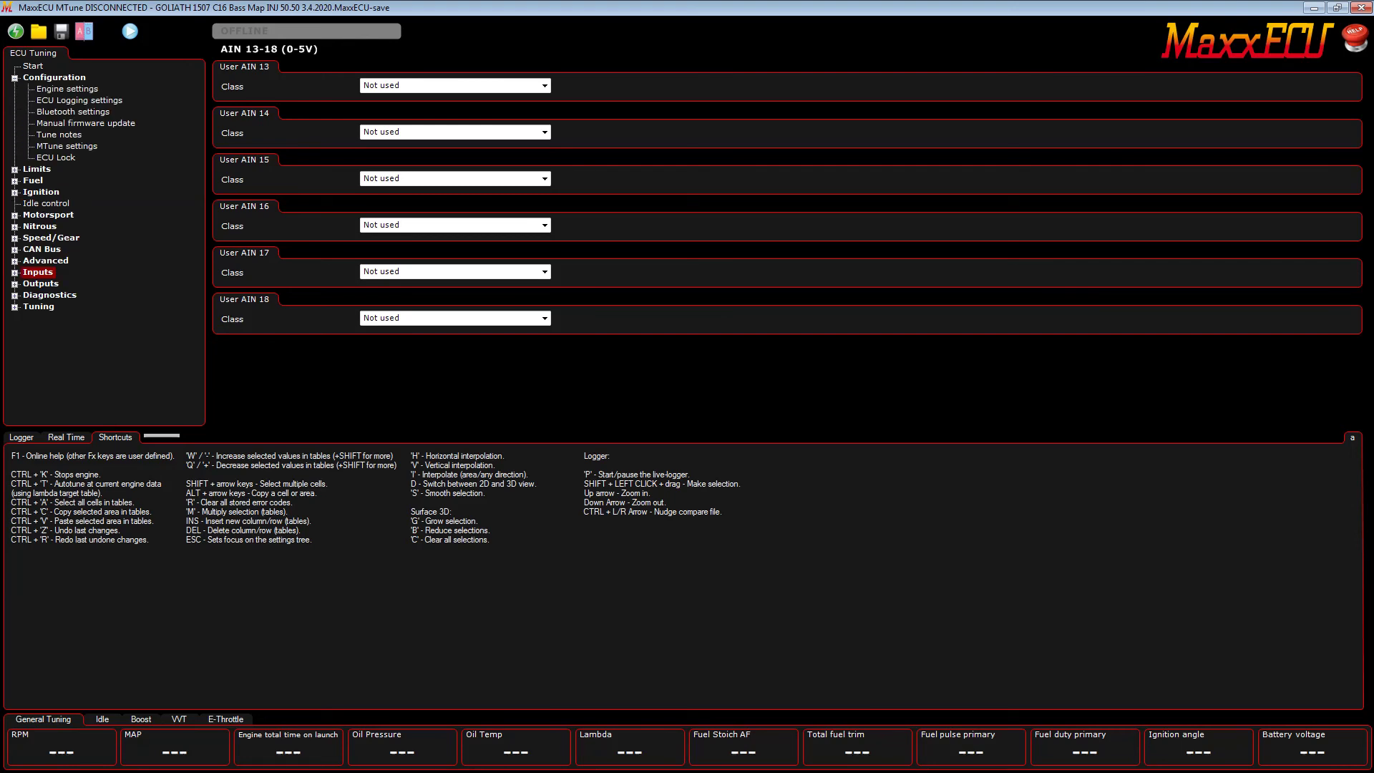
left_click(15, 78)
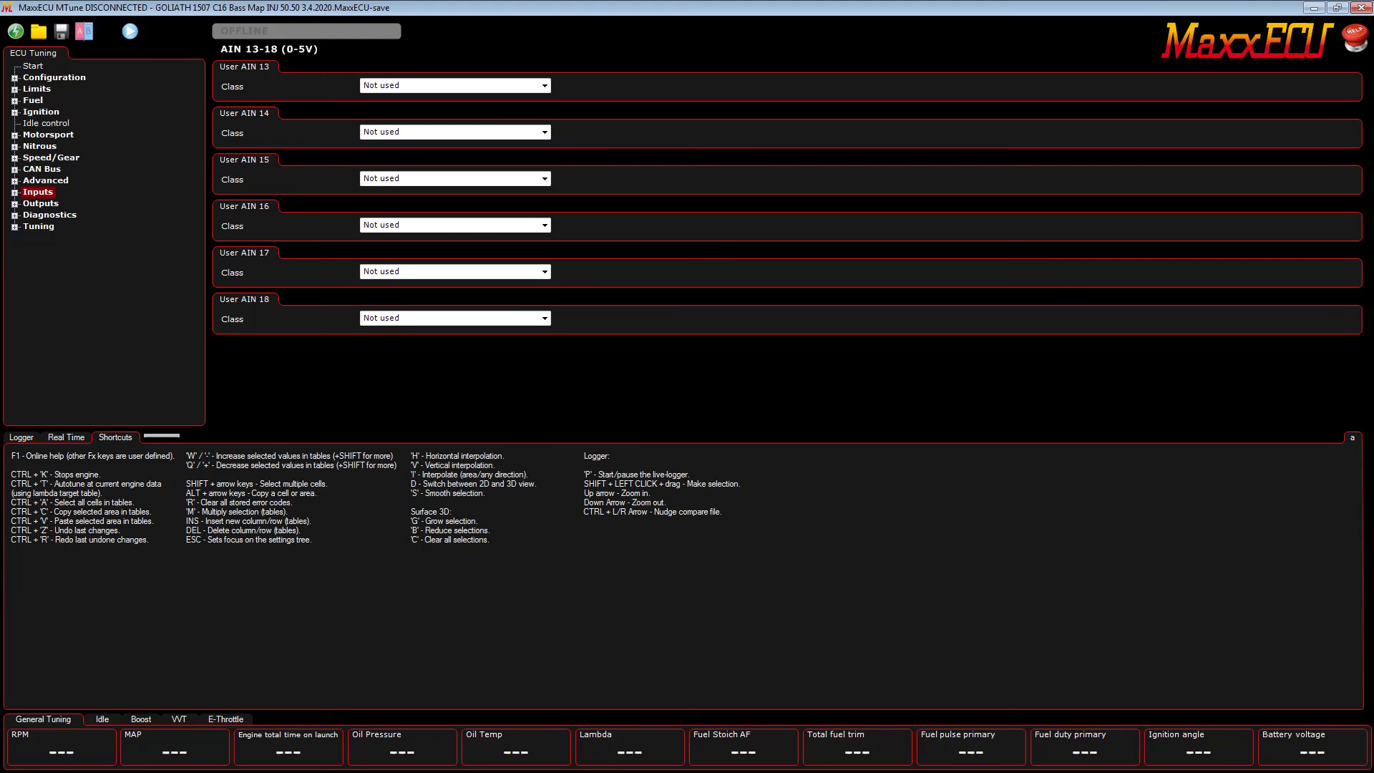
left_click(14, 169)
left_click(62, 181)
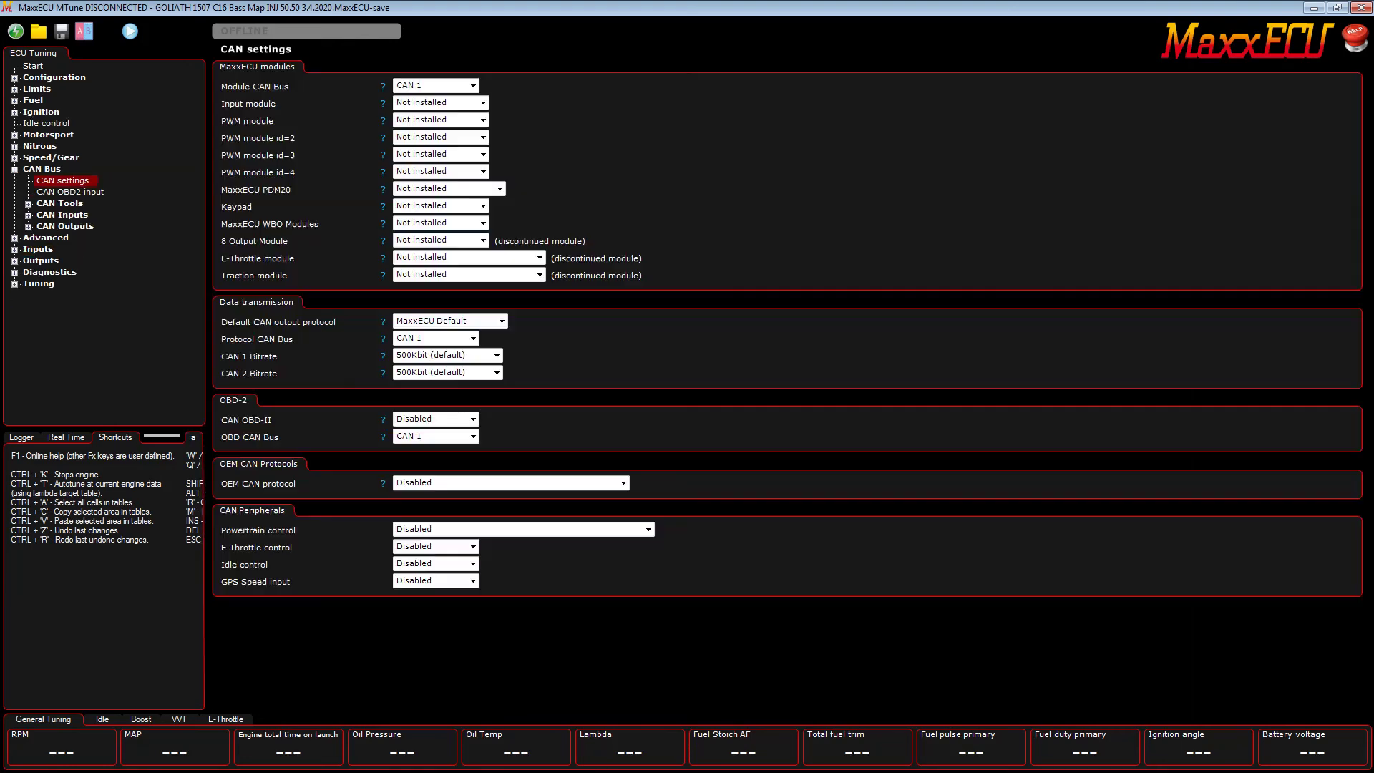
left_click(539, 275)
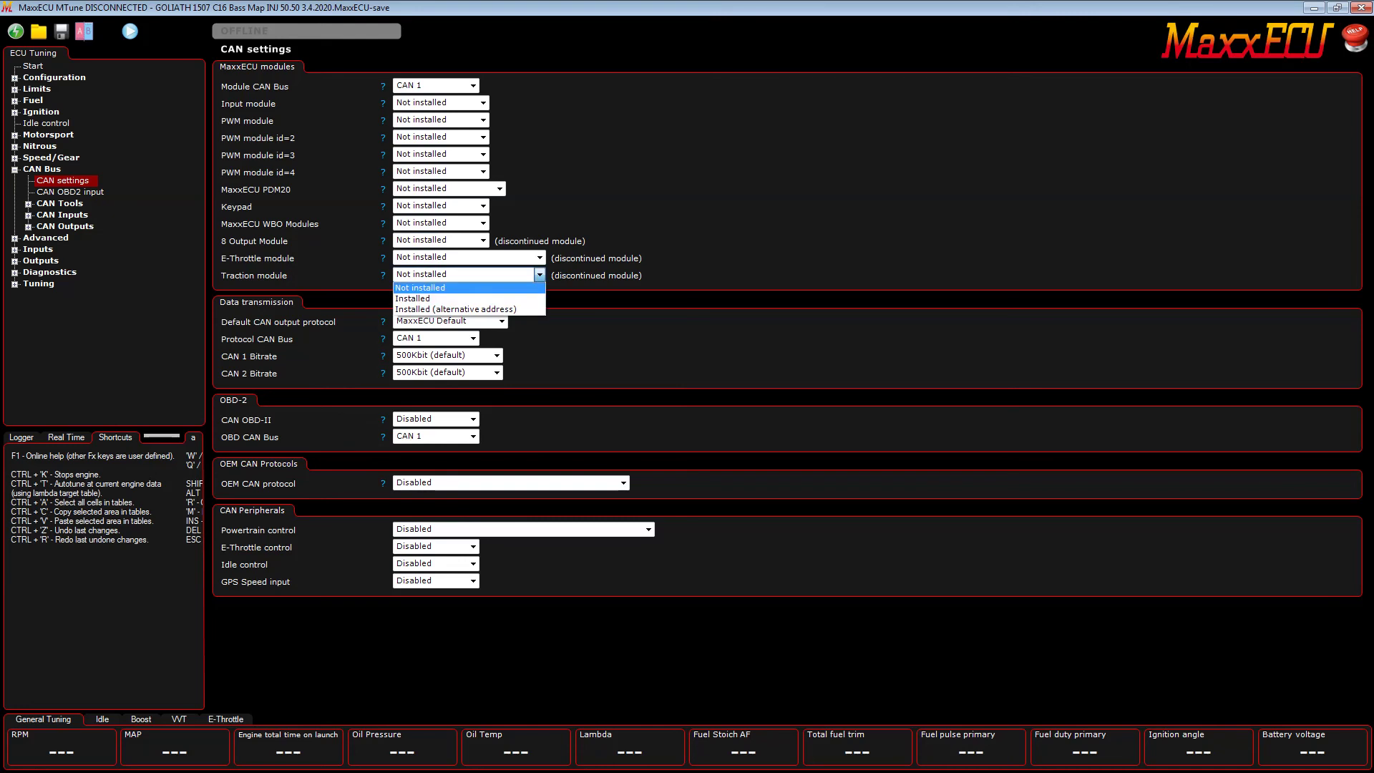
left_click(413, 298)
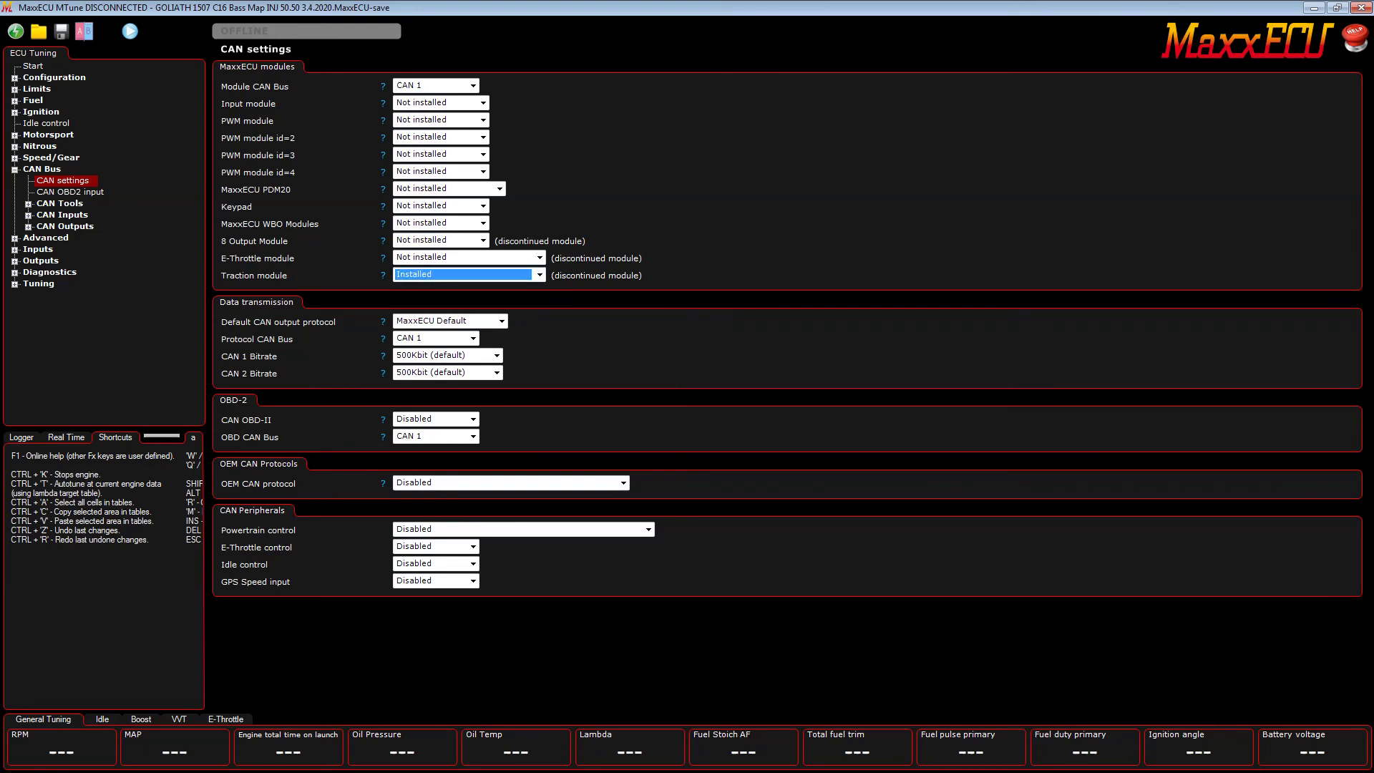
Set the classes of TracMod AIN 3 and TracMod AIN 5 to Not used in the traction module's 0-5V inputs
left_click(14, 250)
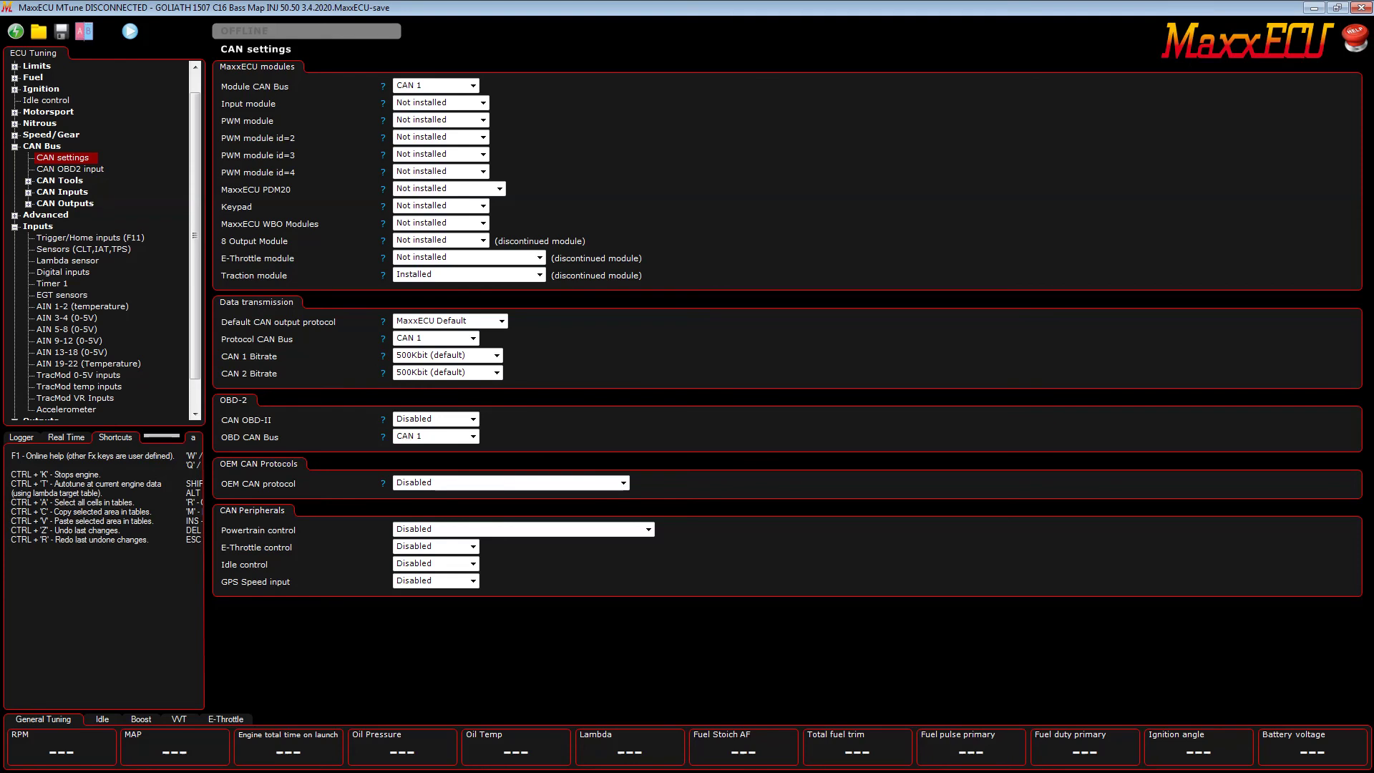
left_click(78, 376)
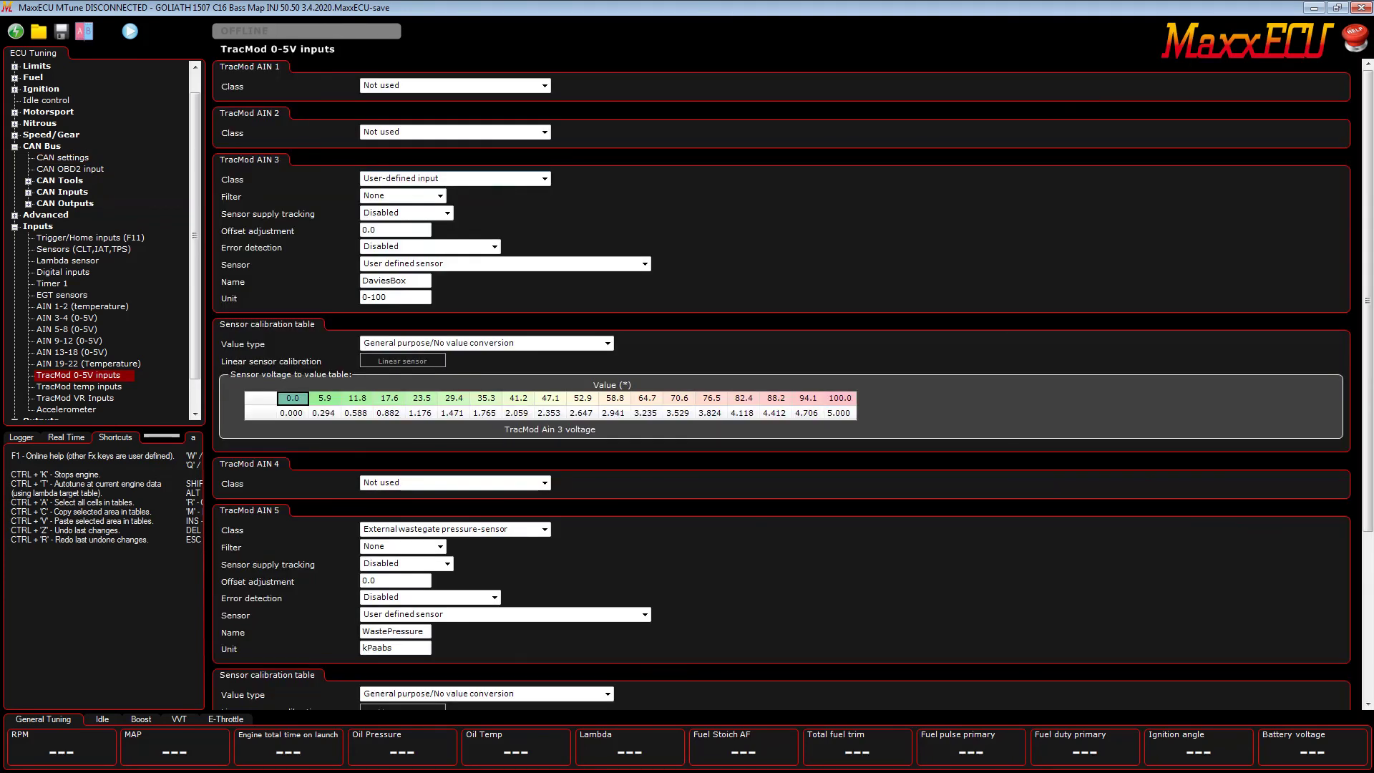
left_click(544, 178)
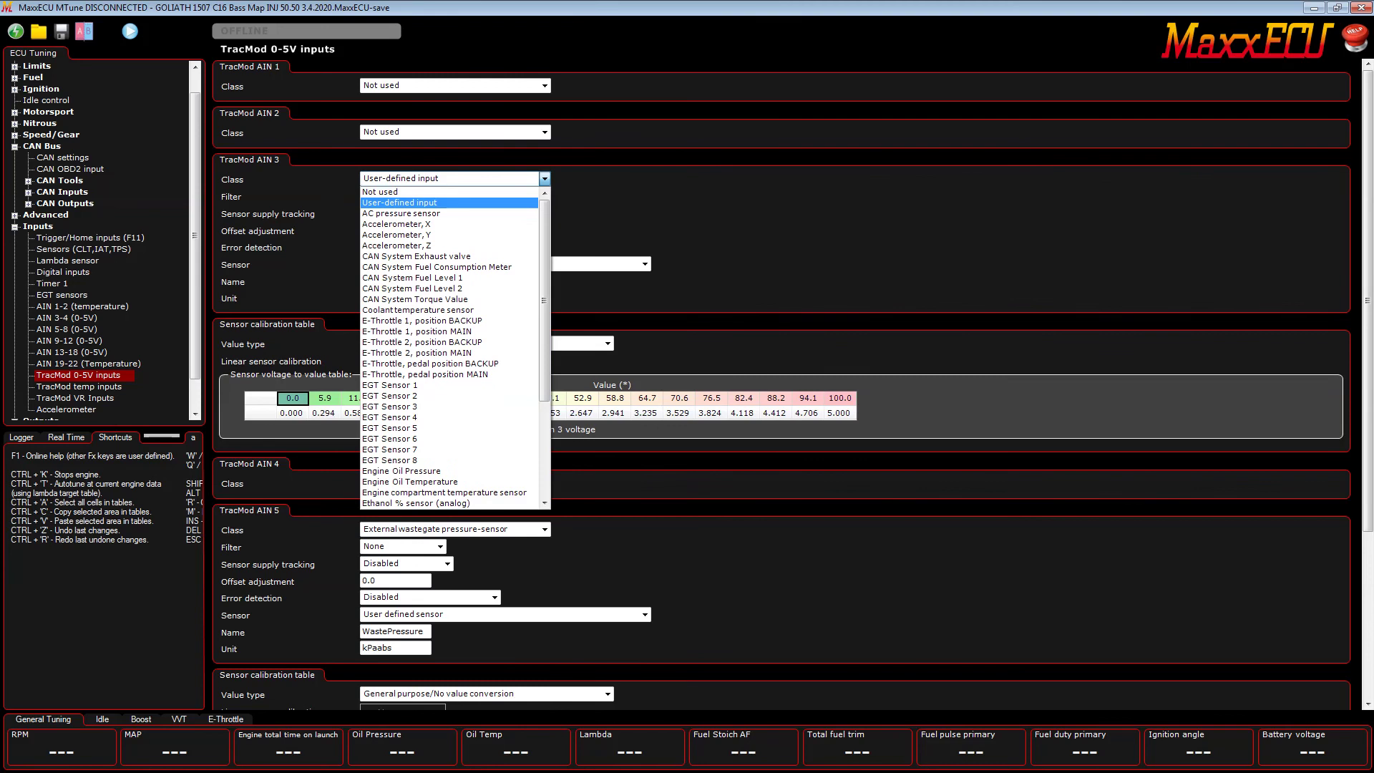
left_click(458, 192)
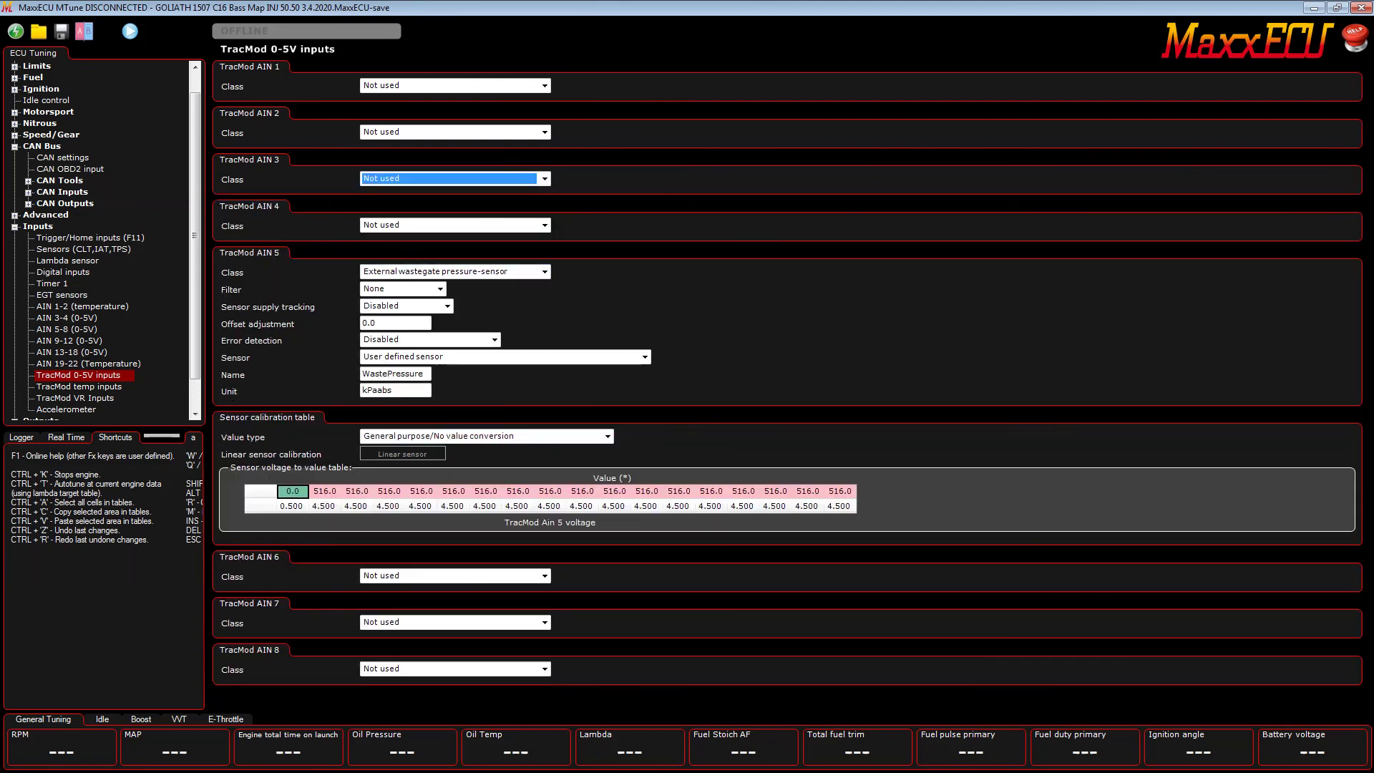
left_click(544, 271)
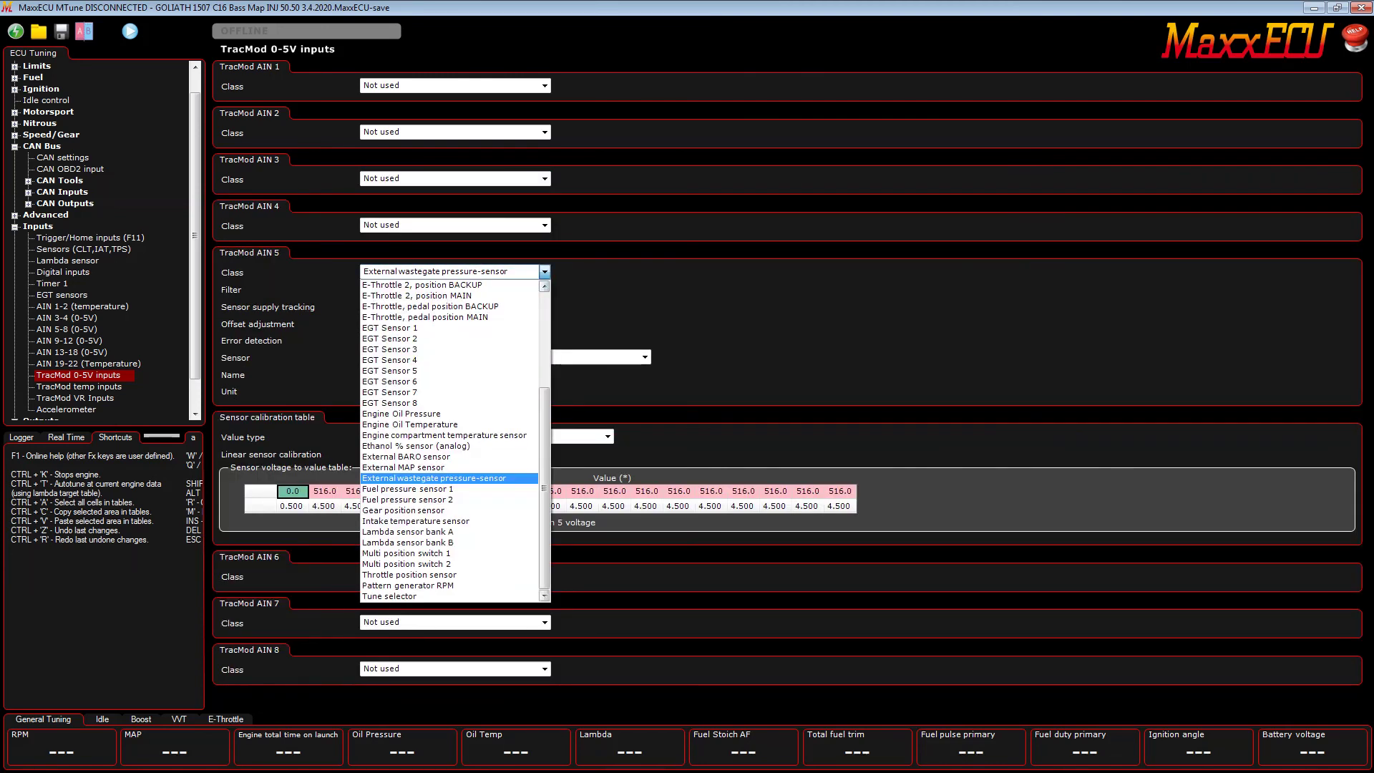
scroll(451, 440, "up", 4)
left_click_drag(544, 358, 544, 332)
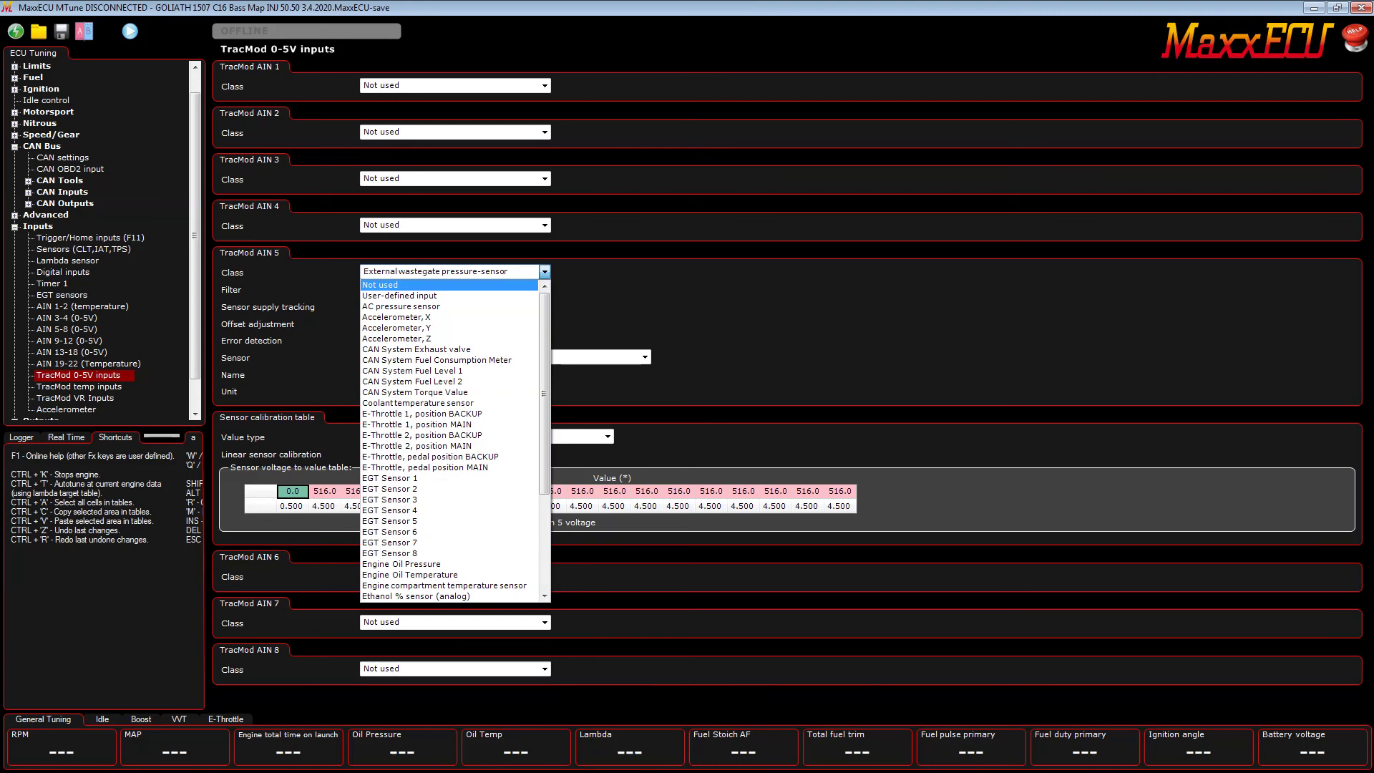
key("Return")
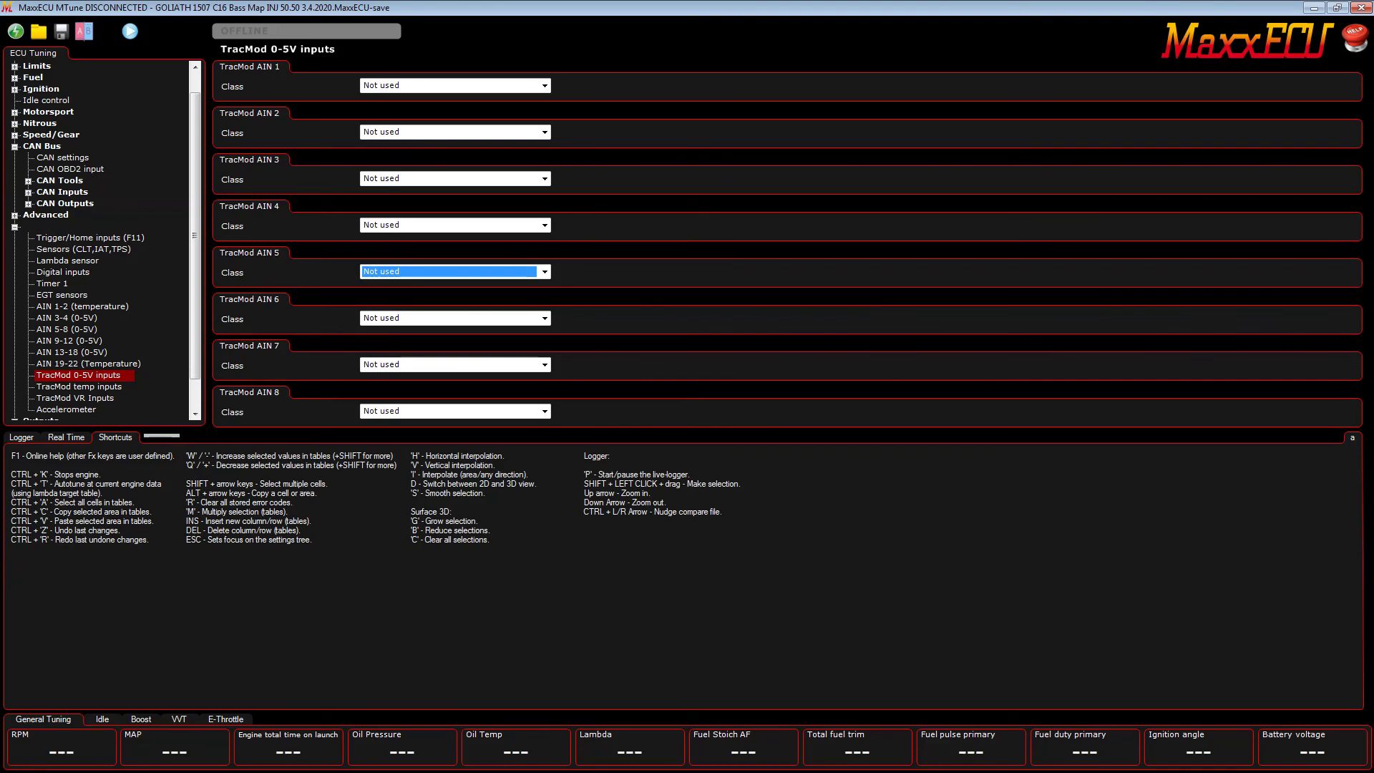
left_click(14, 226)
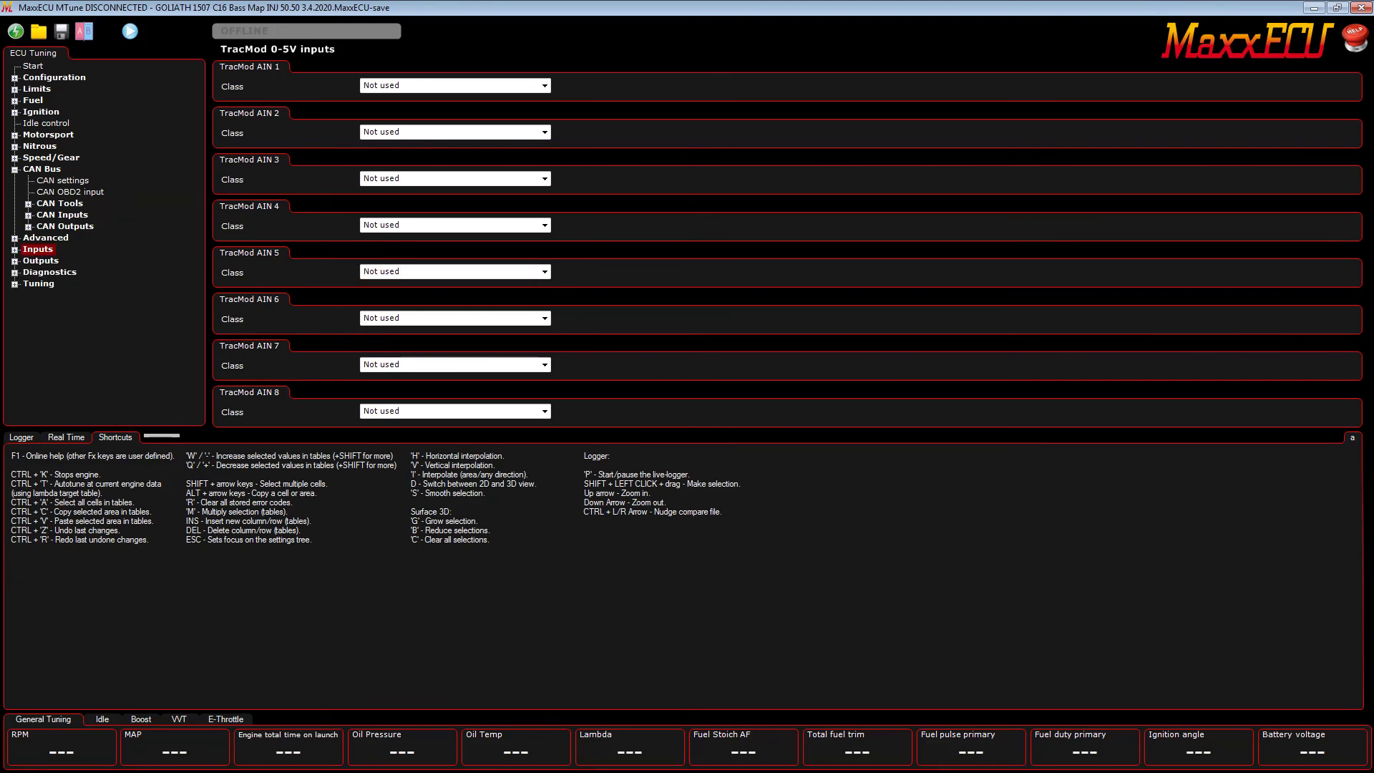
Set the Traction module to Not installed in the CAN settings
left_click(62, 180)
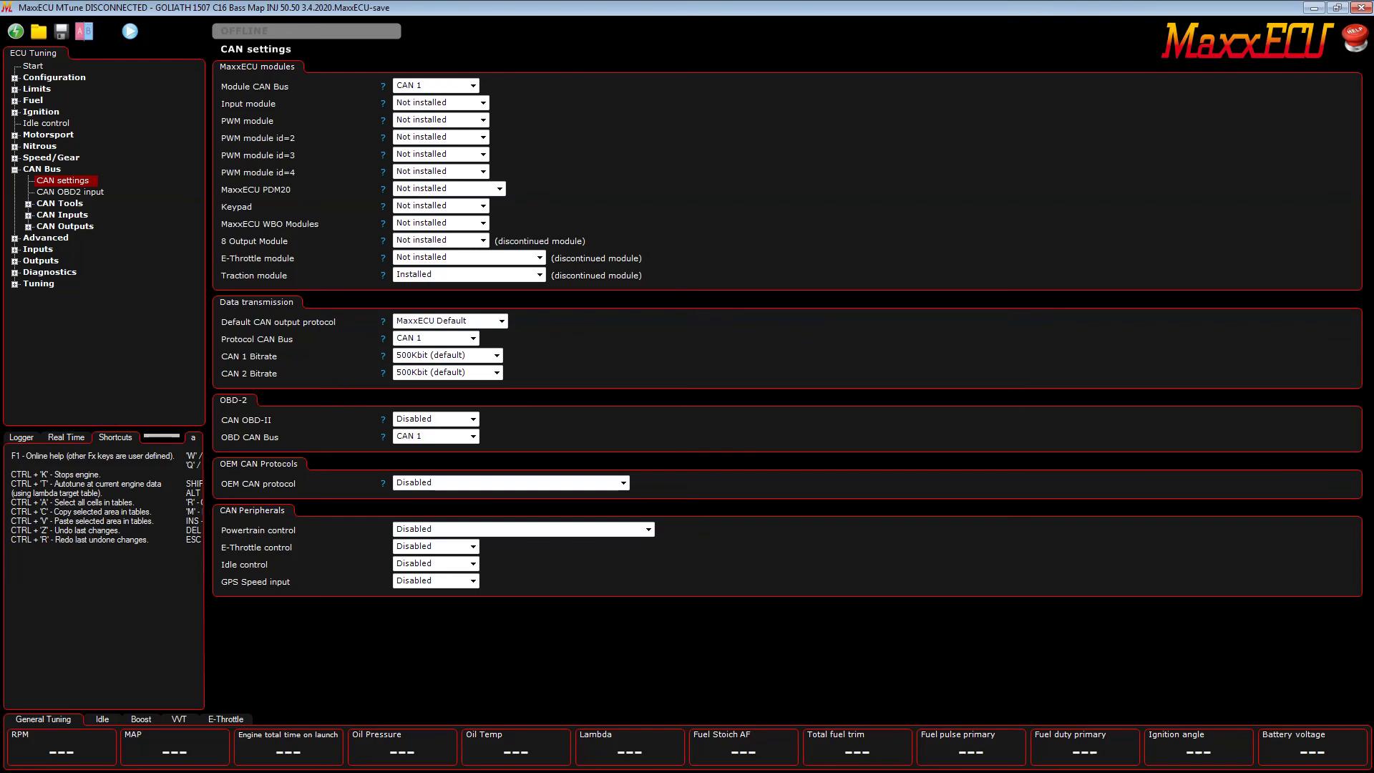
left_click(539, 275)
left_click(469, 287)
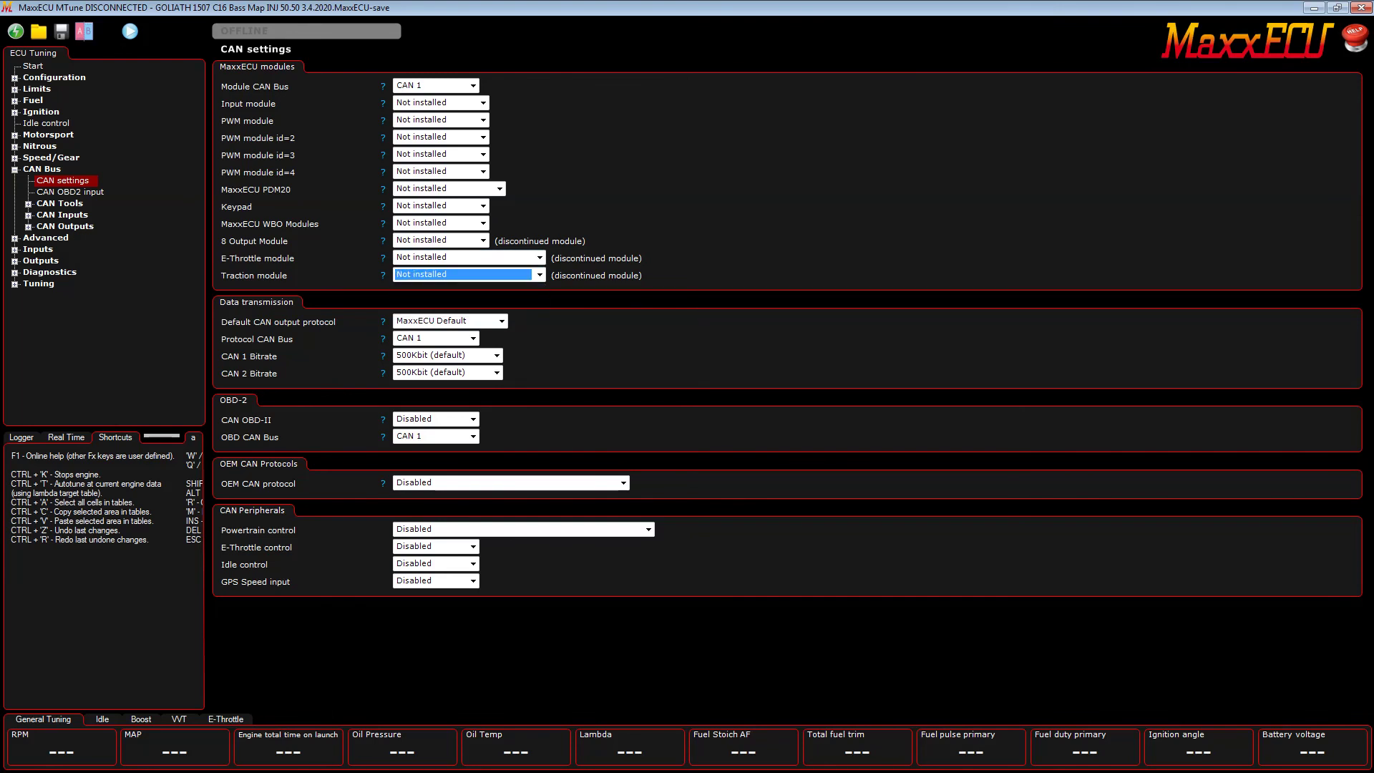
left_click(14, 169)
Set the ECU type to MaxxECU SPORT on the start page
left_click(33, 66)
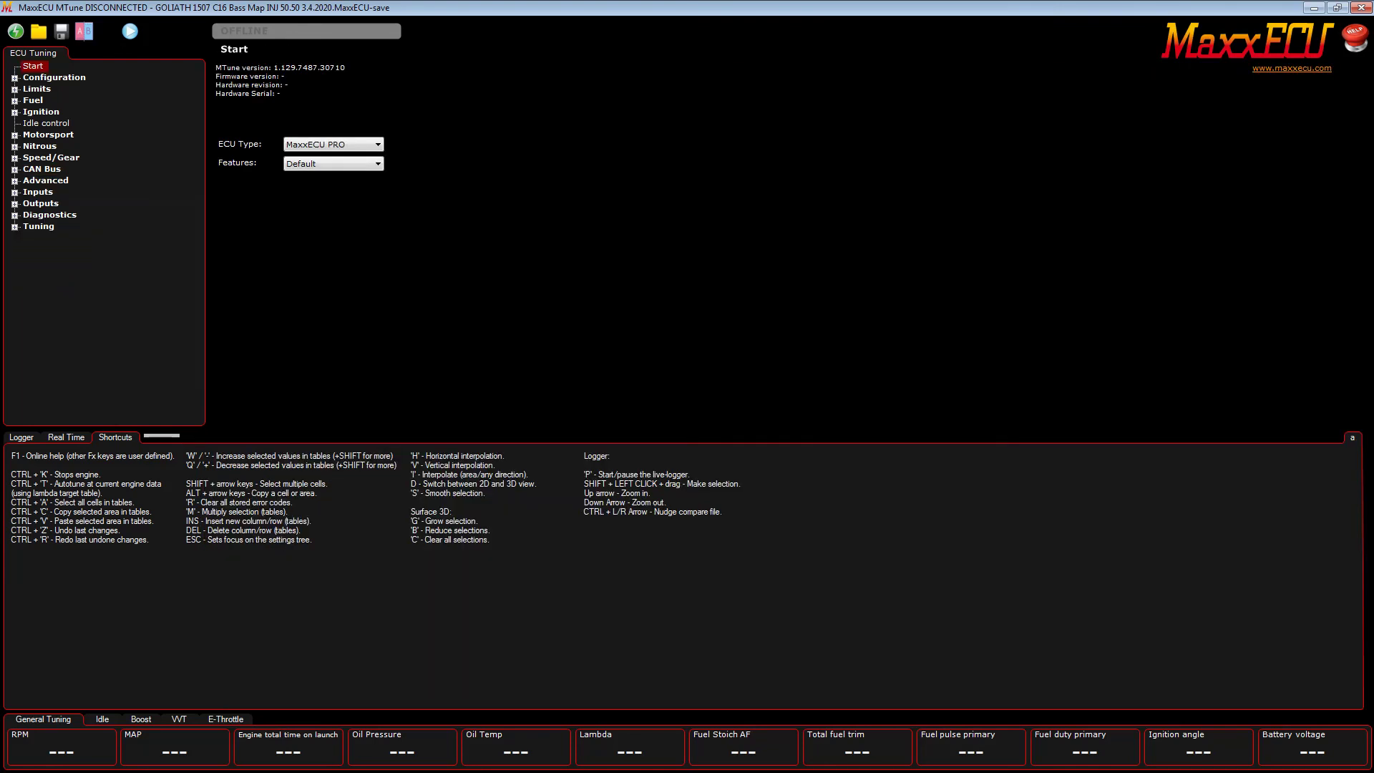
left_click(343, 144)
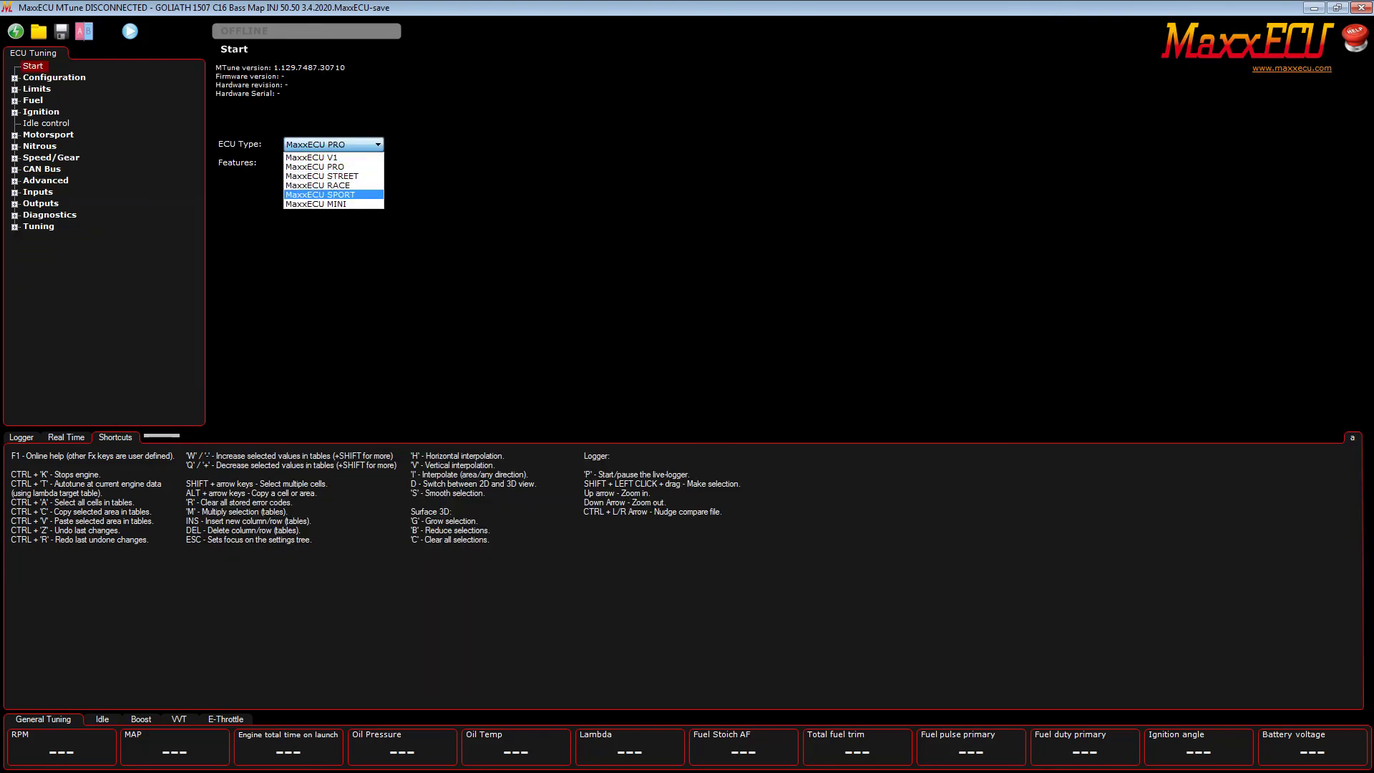
left_click(329, 194)
left_click(62, 31)
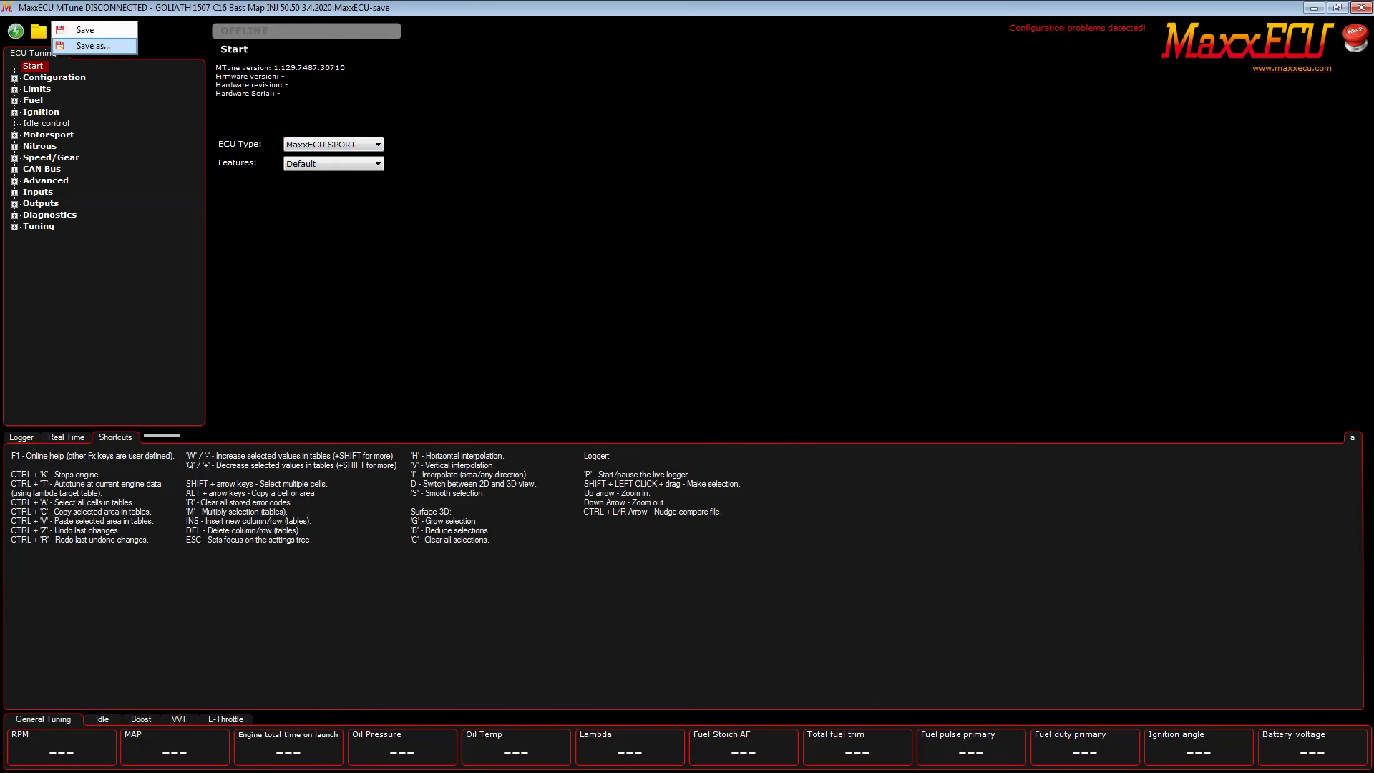
left_click(93, 44)
key("Escape")
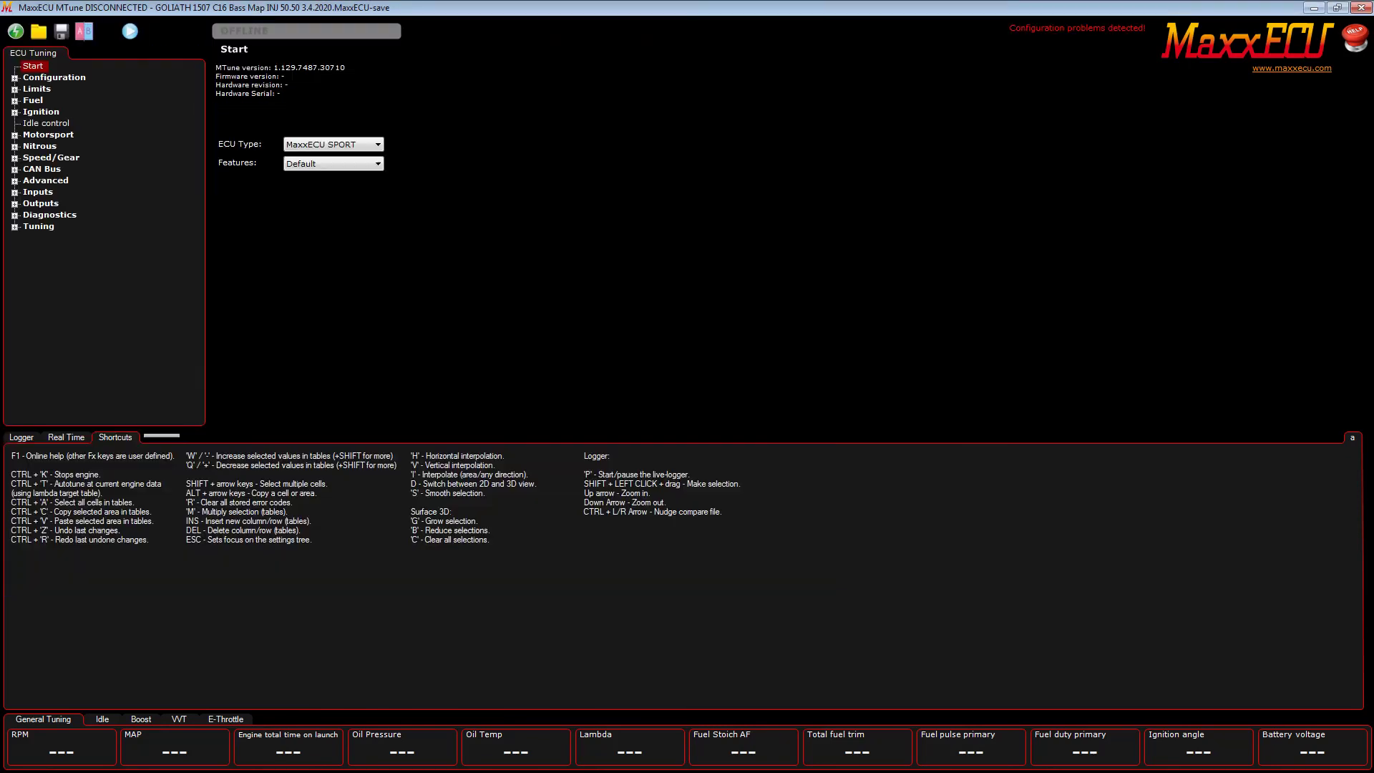
Review the detected tune problems and set the ECU type to MaxxECU PRO on the start page
left_click(1076, 29)
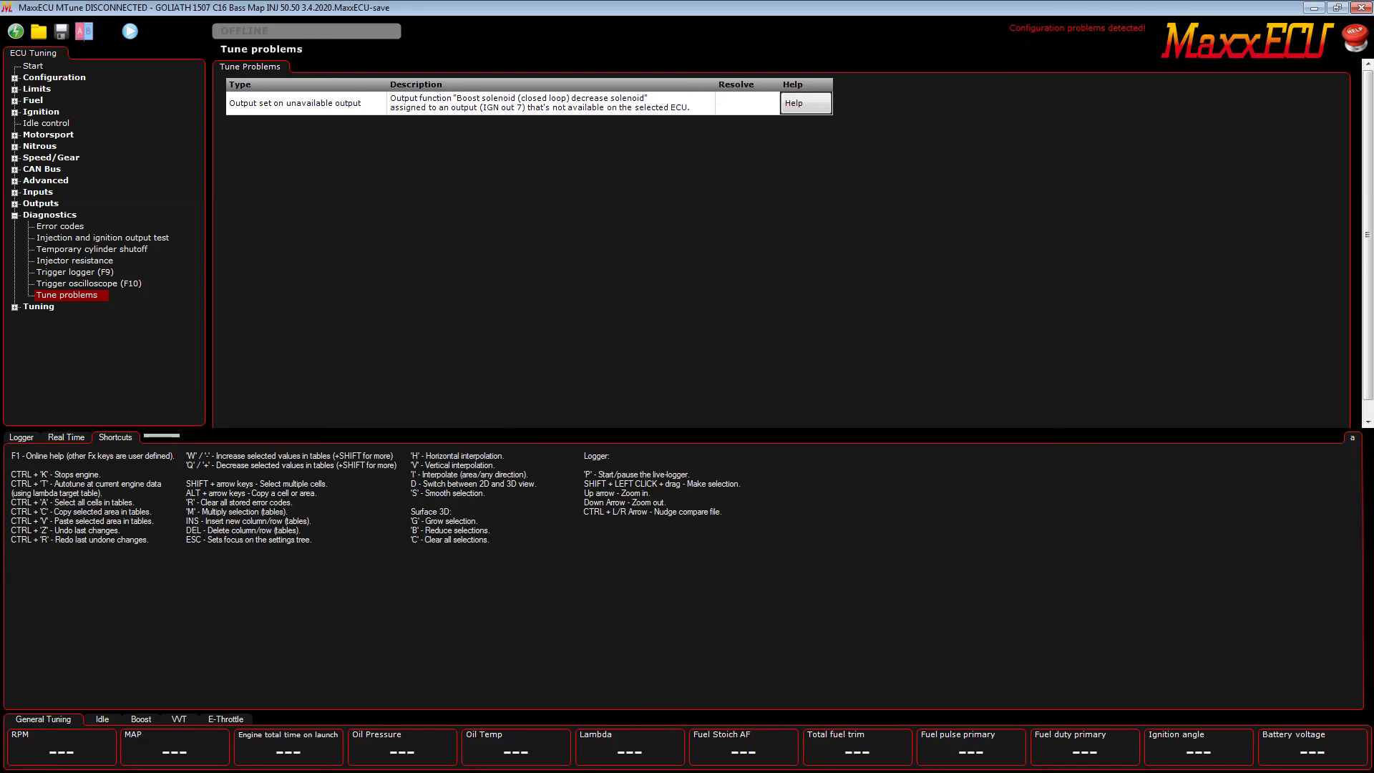
left_click(14, 215)
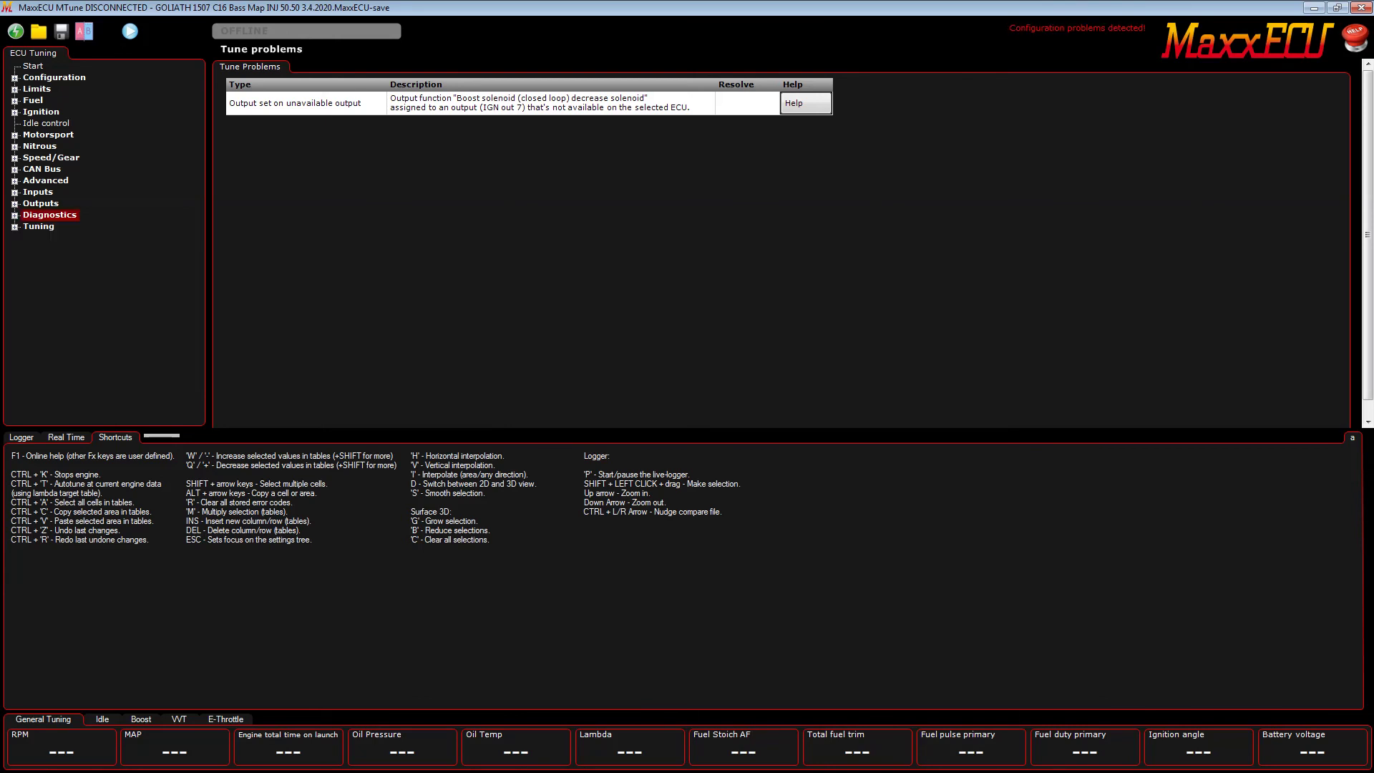
left_click(32, 66)
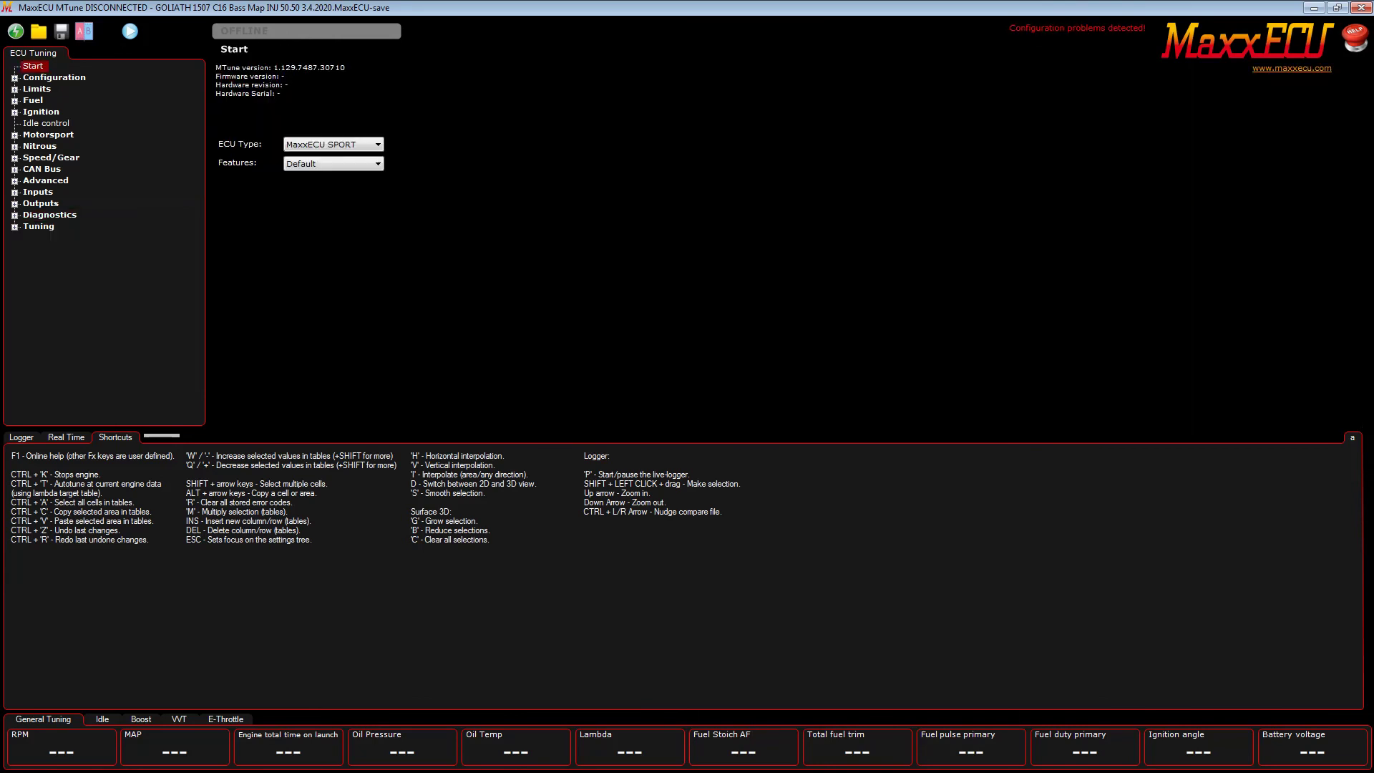
left_click(333, 144)
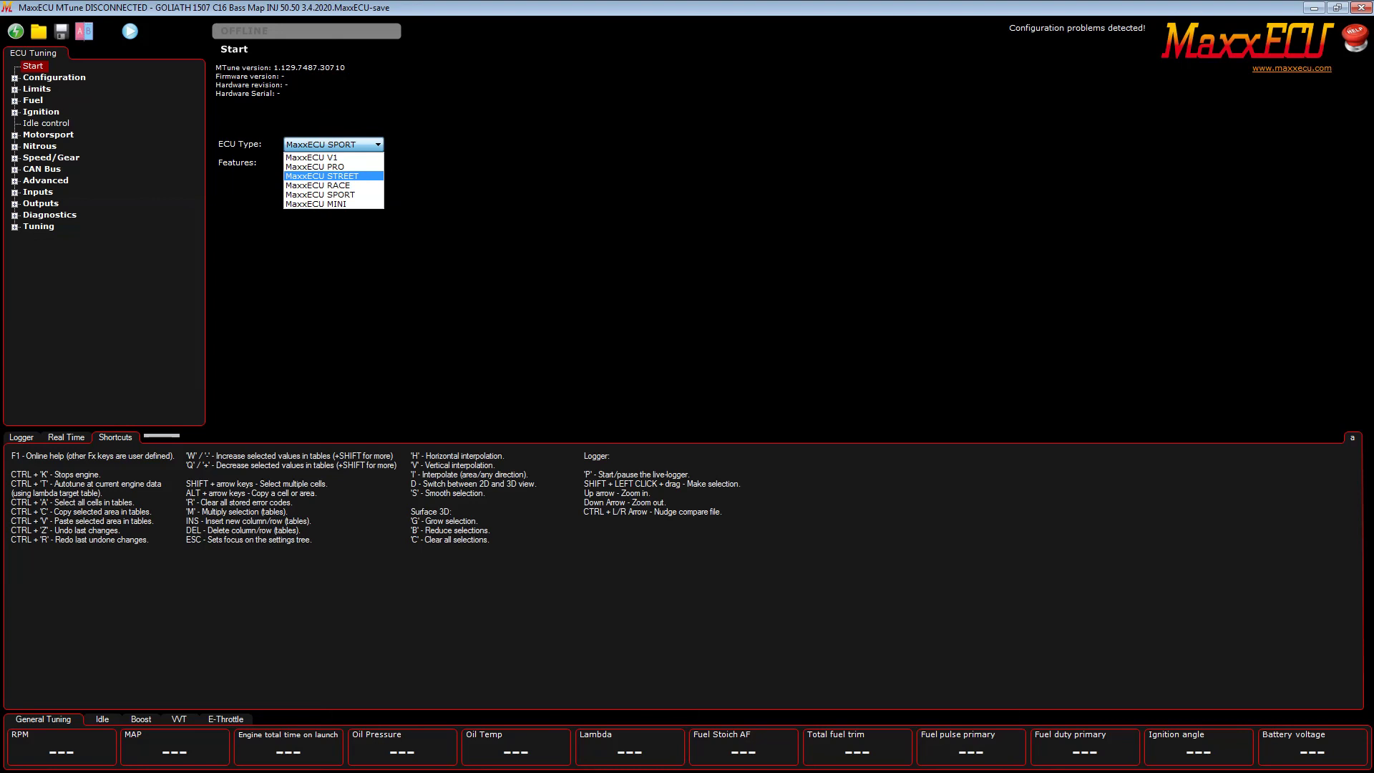
left_click(322, 166)
key("Return")
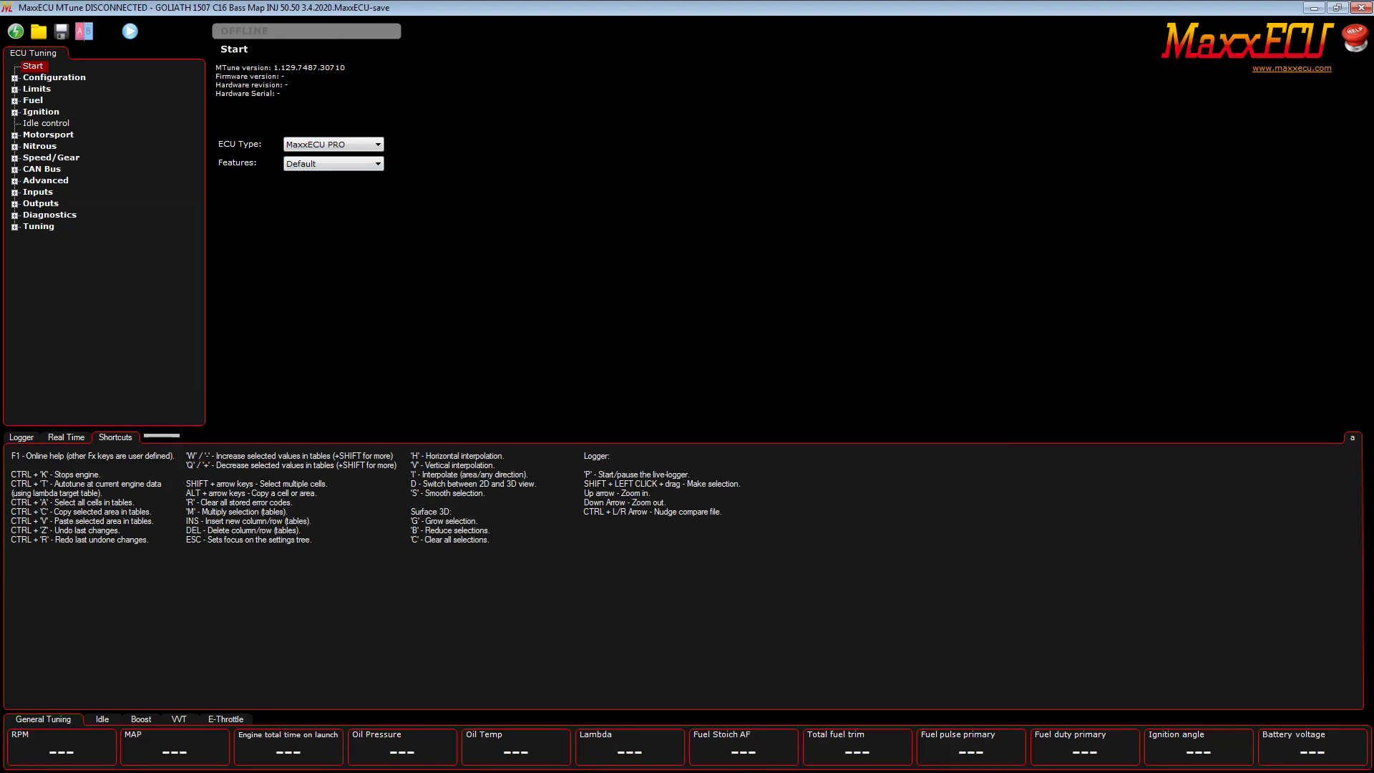
Set the function of INJ out 7 to Disabled in the output configuration
left_click(15, 204)
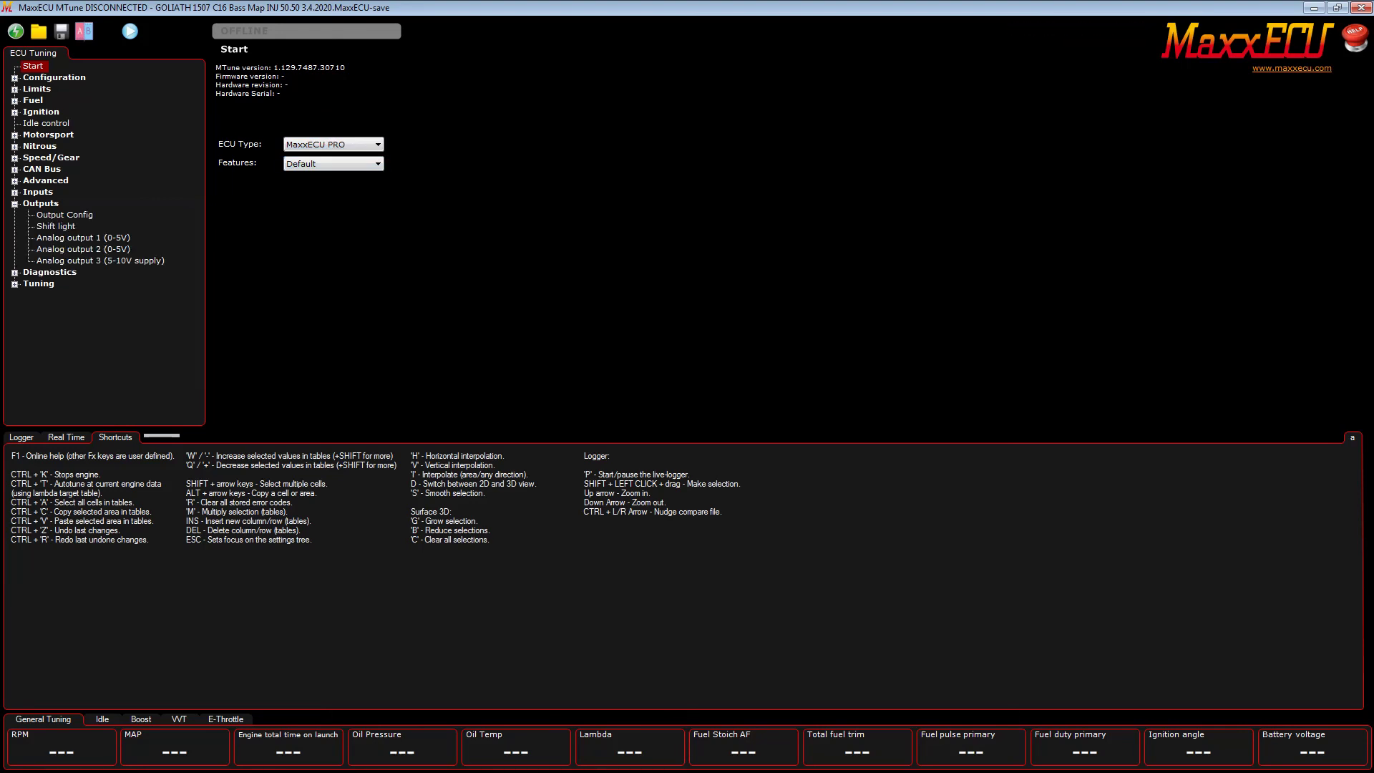
left_click(64, 215)
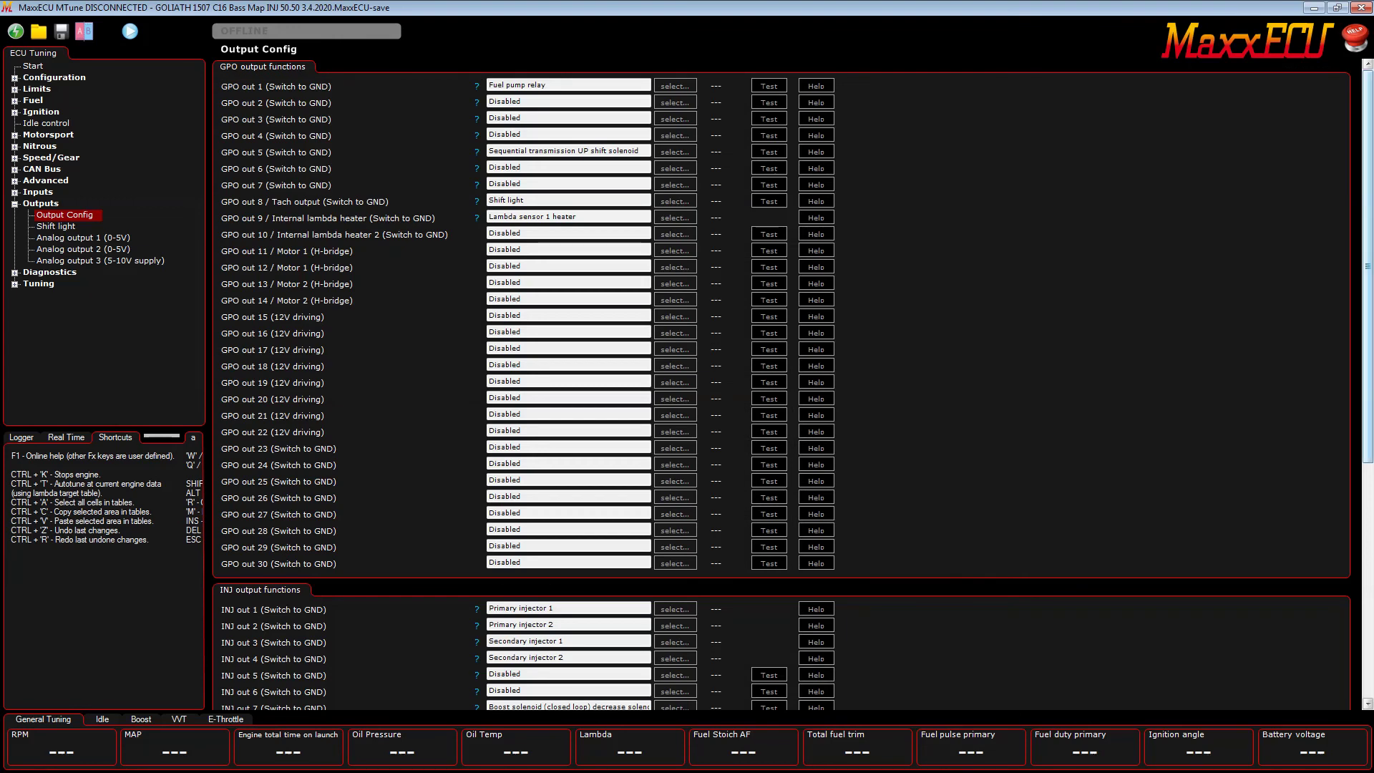
scroll(787, 387, "down", 4)
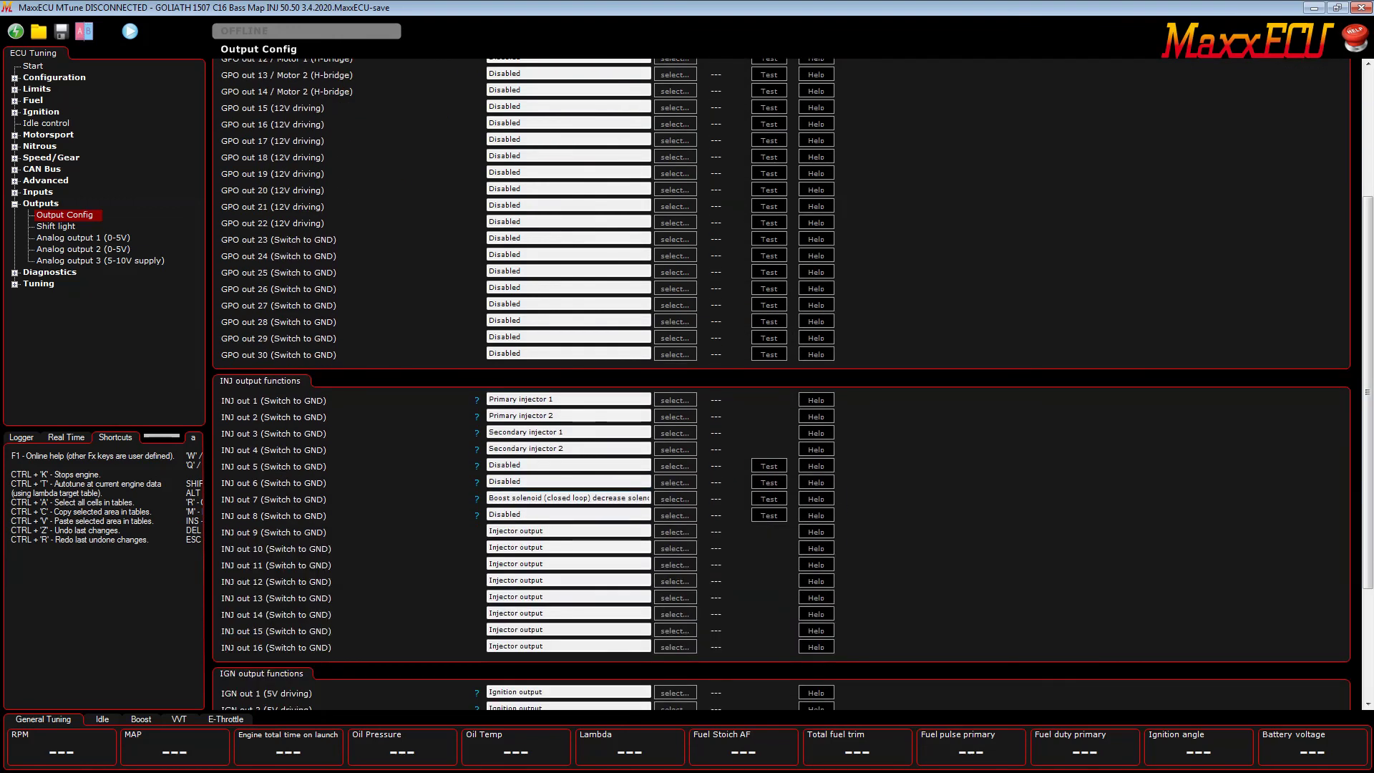
left_click(675, 499)
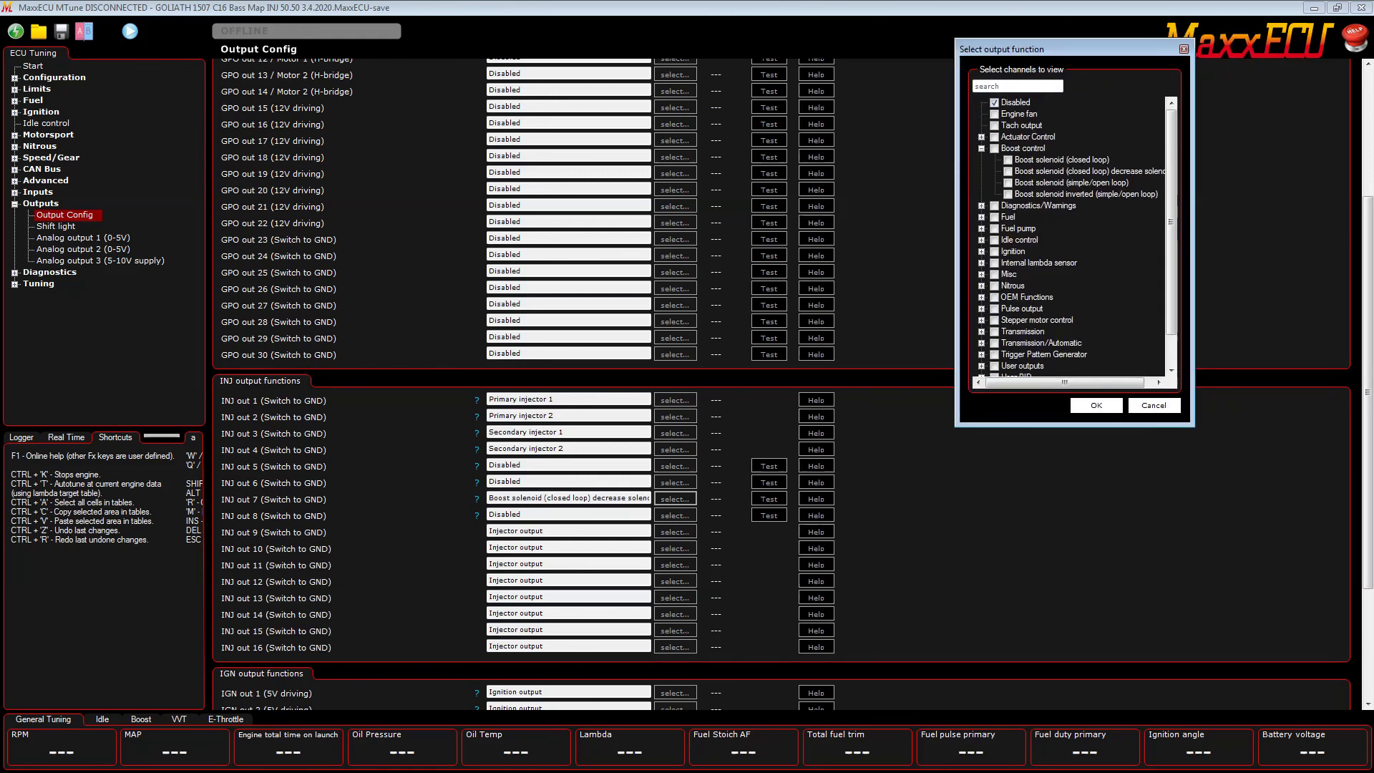
left_click(1007, 160)
left_click(994, 103)
left_click(1096, 406)
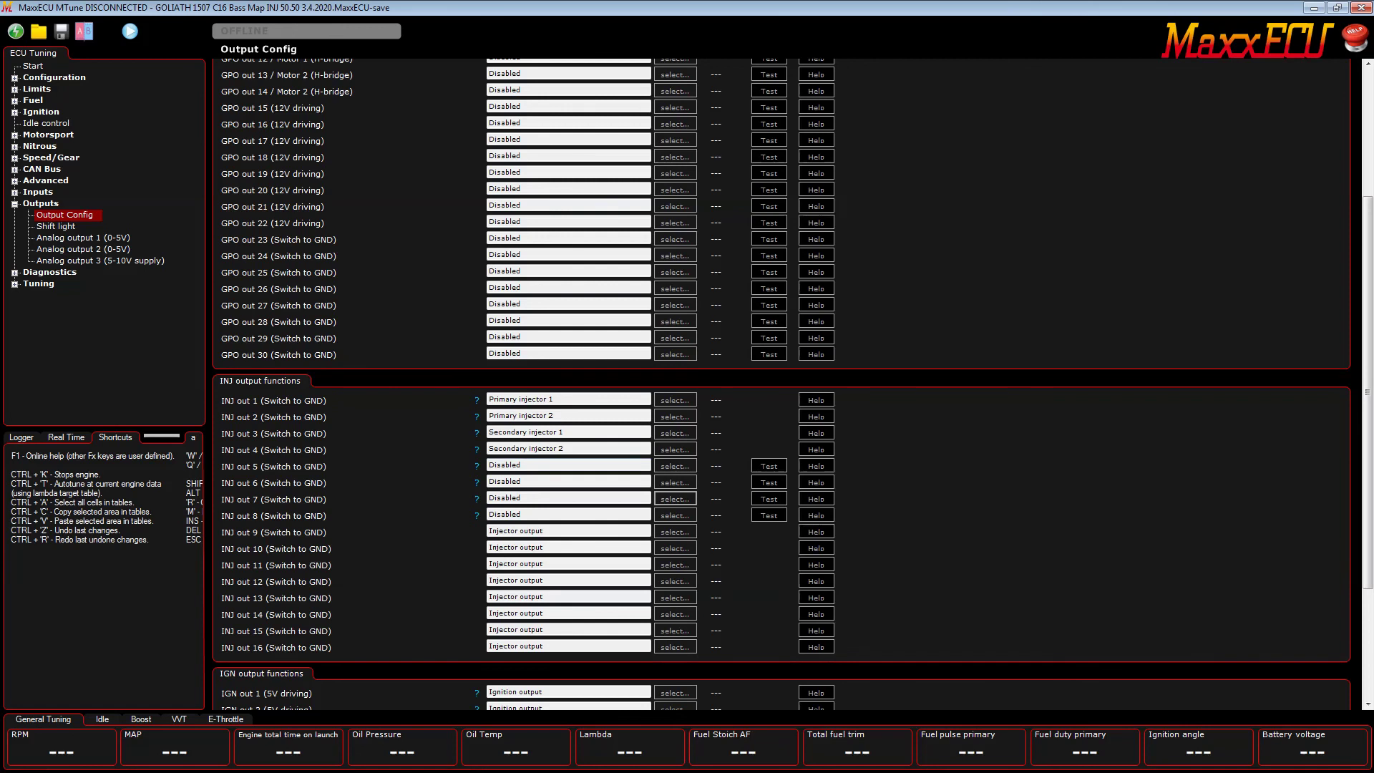
Change the ECU type back to MaxxECU SPORT on the start page
left_click(15, 204)
left_click(33, 66)
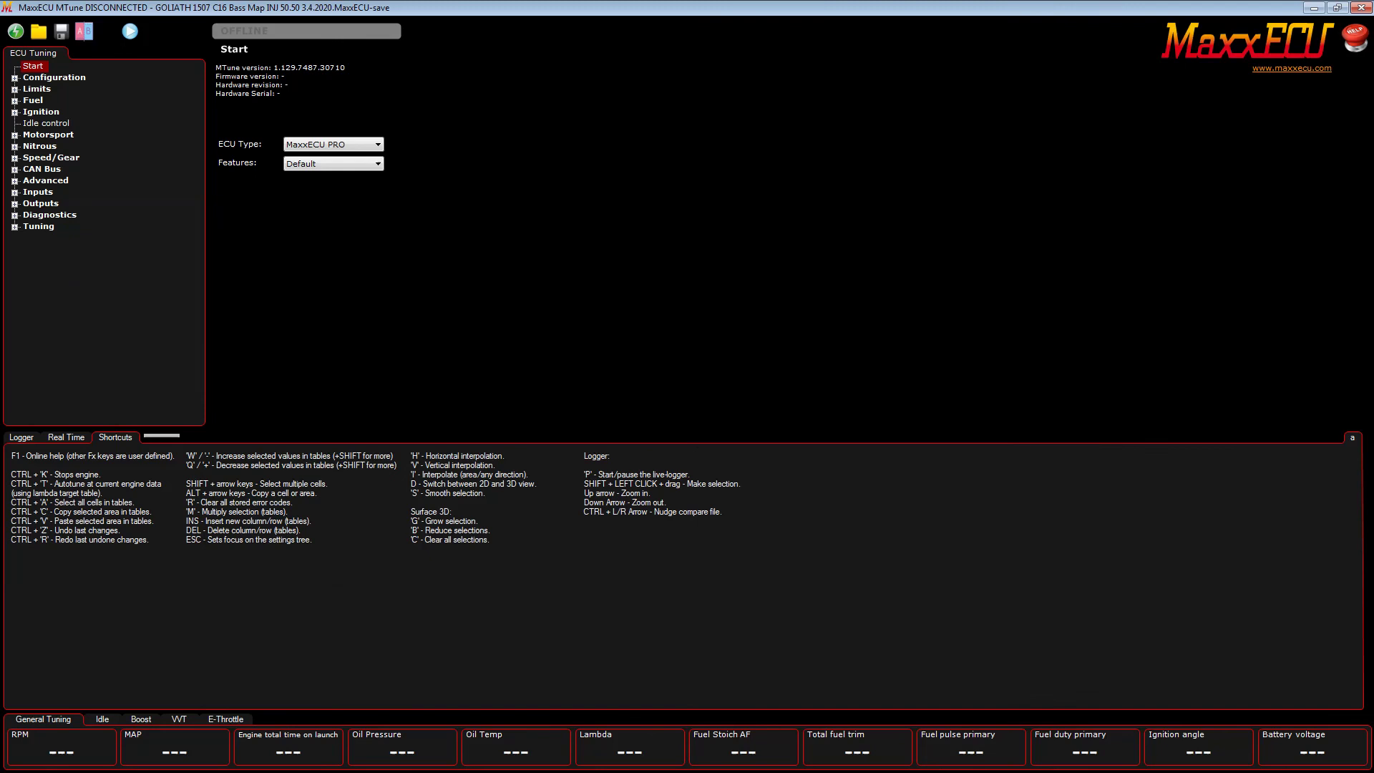
key("alt+Down")
key("Down")
key("Down")
key("Down")
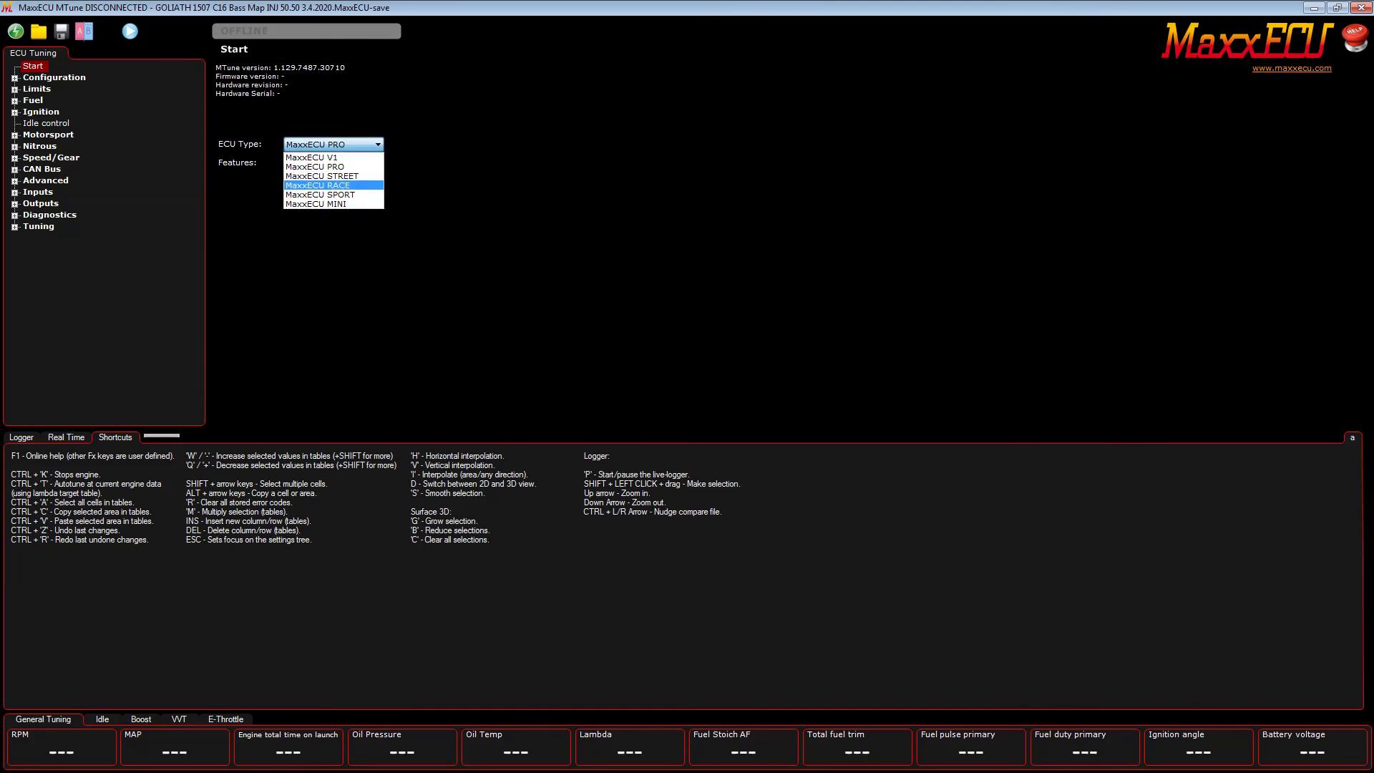
key("Return")
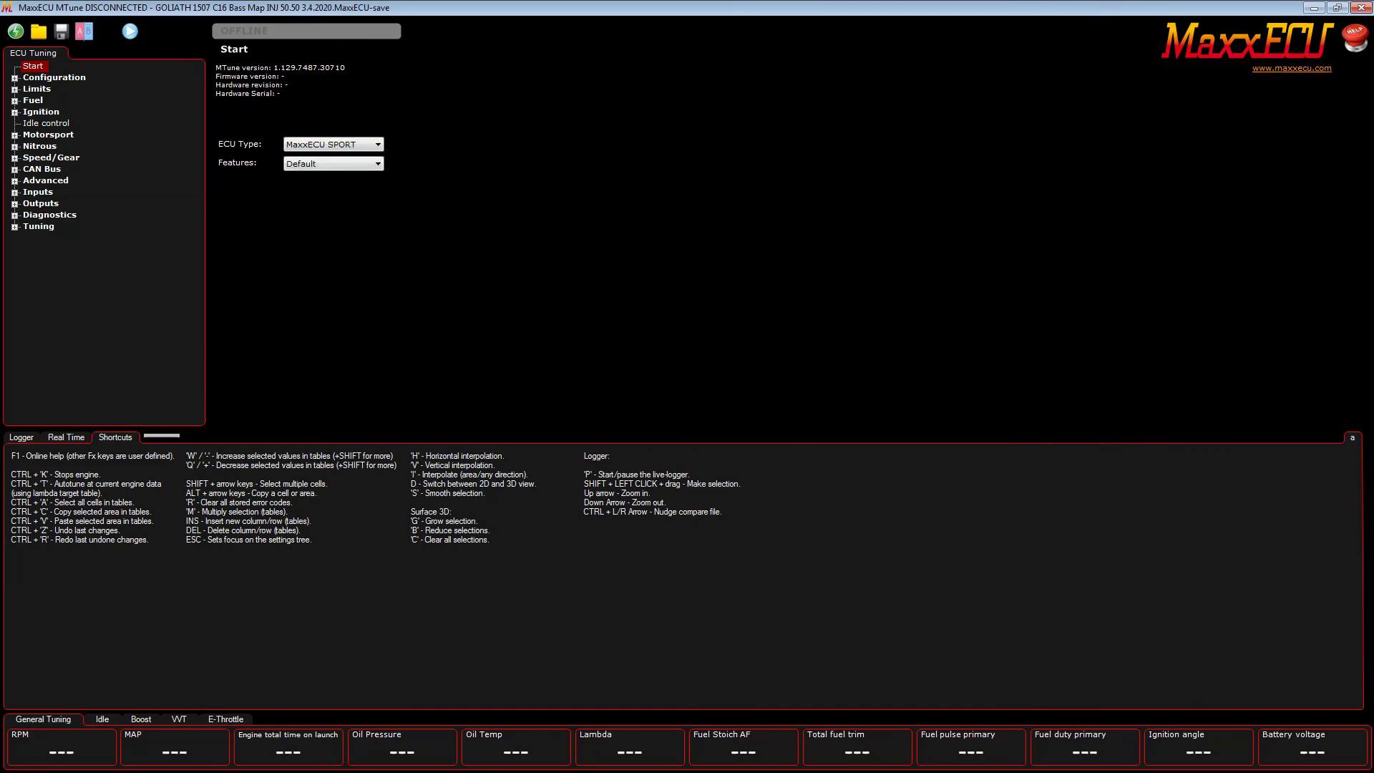
Expand the Limits and Fuel groups to show their settings pages
left_click(15, 90)
left_click(14, 216)
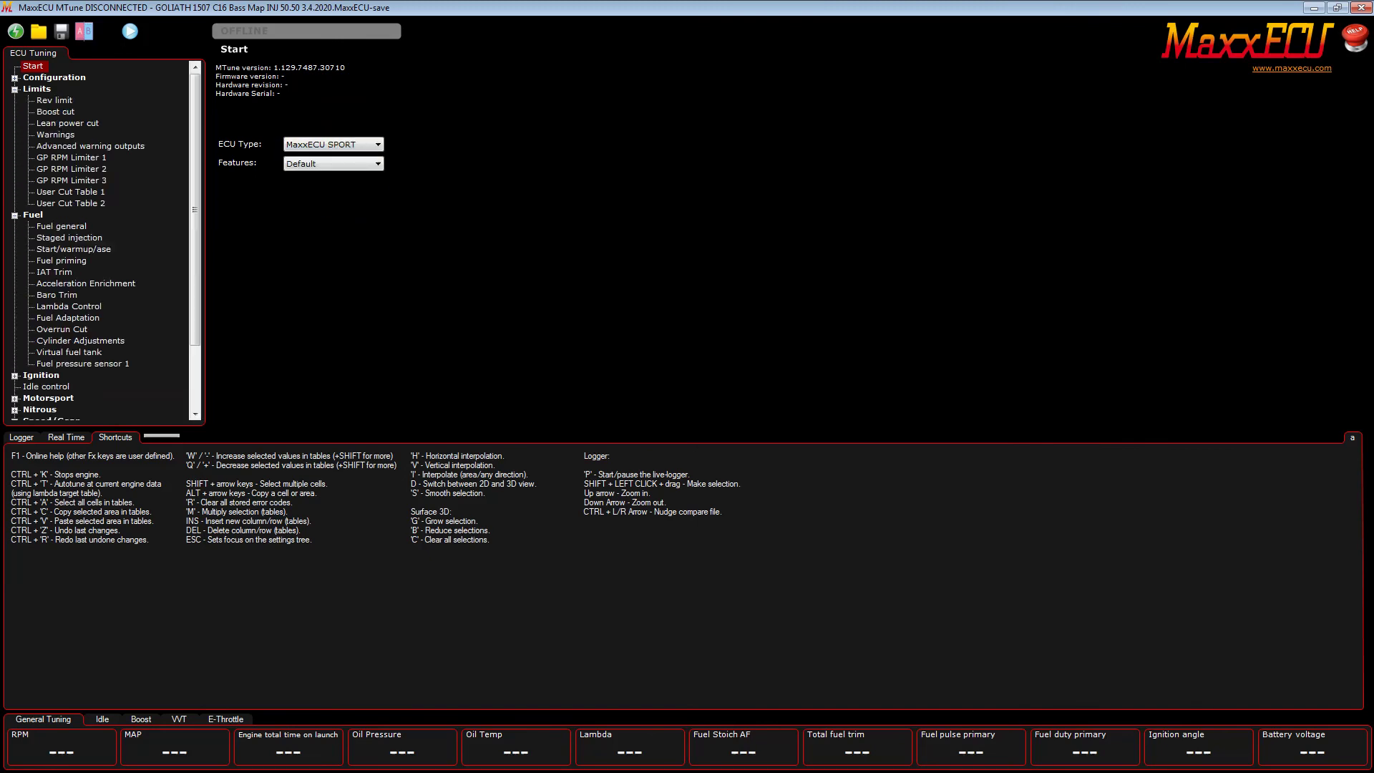